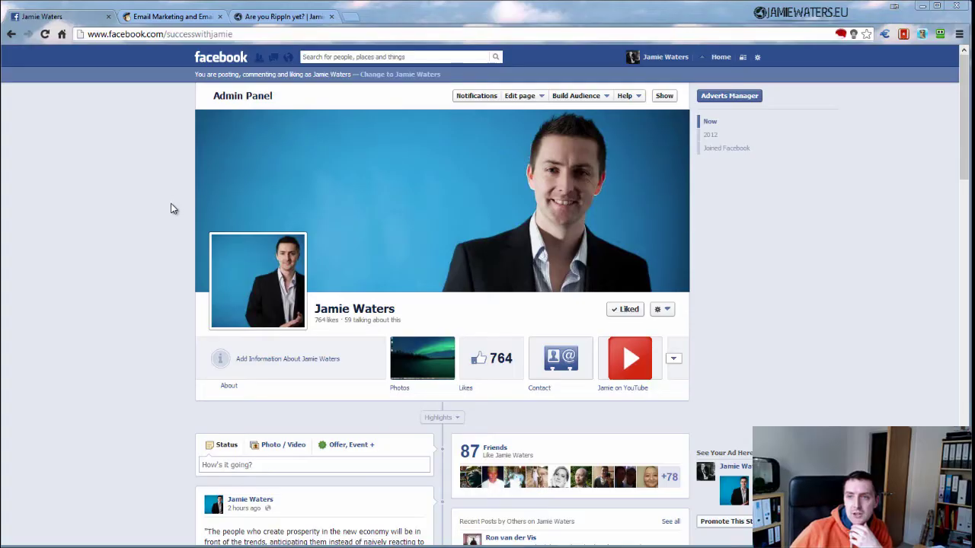
Select the Facebook page's web address, then scroll through the page
left_click_drag(90, 35, 261, 35)
left_click(219, 35)
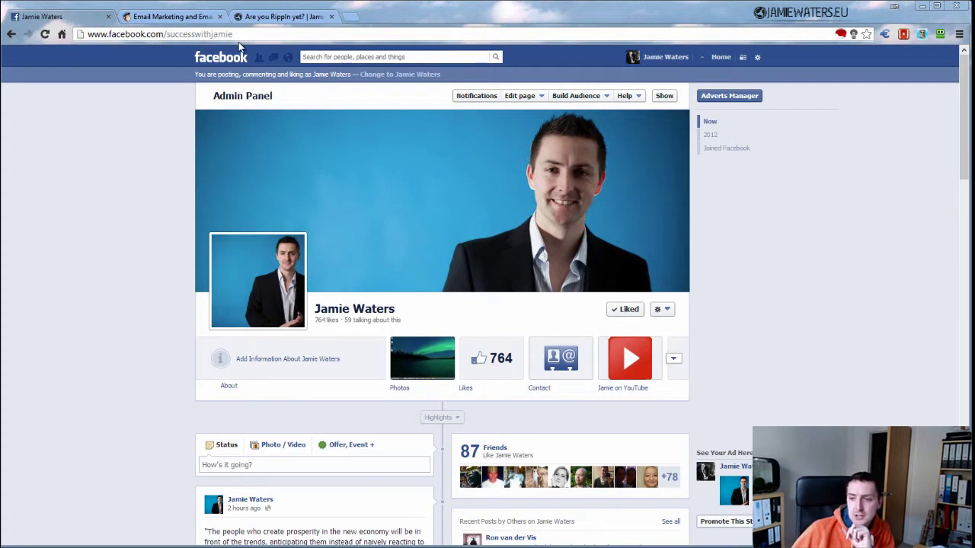
scroll(107, 362, "down", 15)
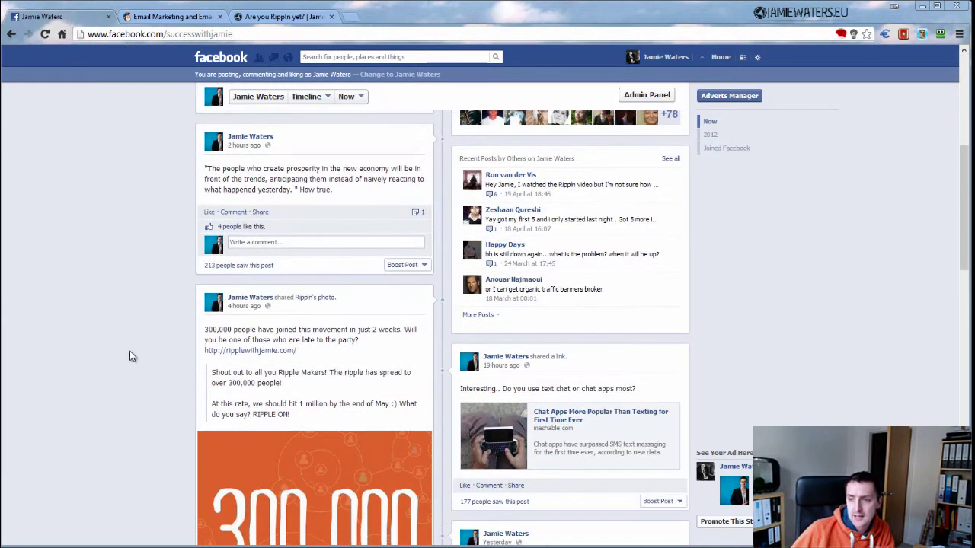
scroll(133, 356, "down", 4)
scroll(135, 358, "down", 5)
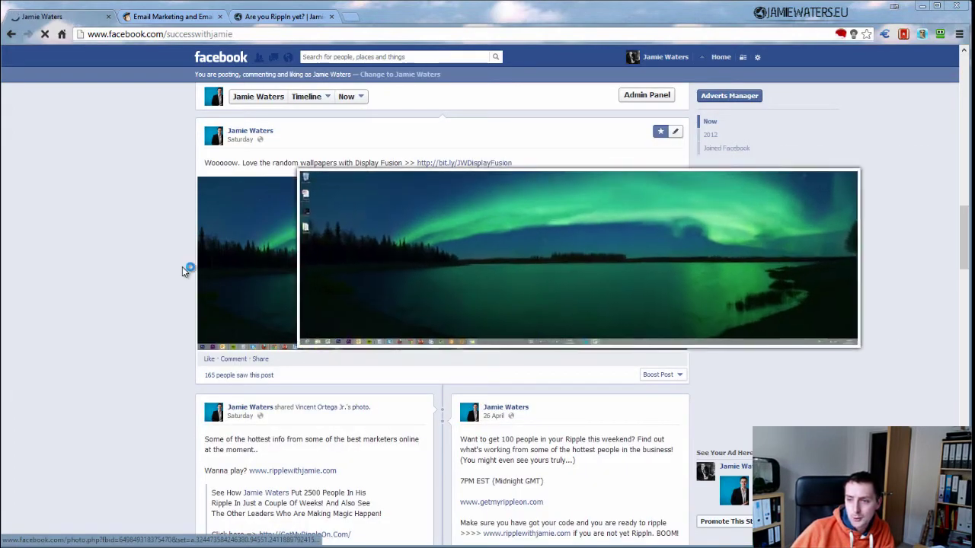
scroll(85, 351, "up", 20)
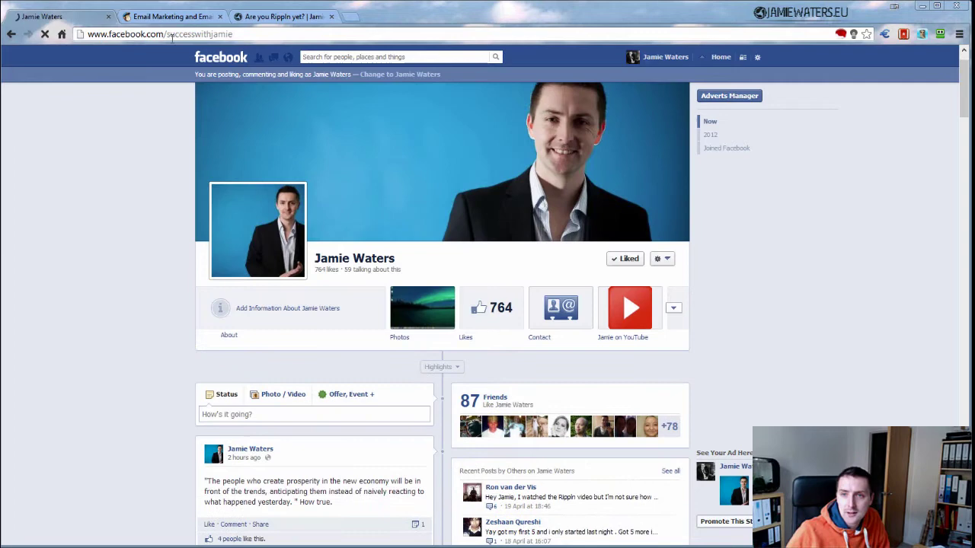
Switch to the 'Are you RippIn yet?' post and briefly play its intro video
left_click(252, 18)
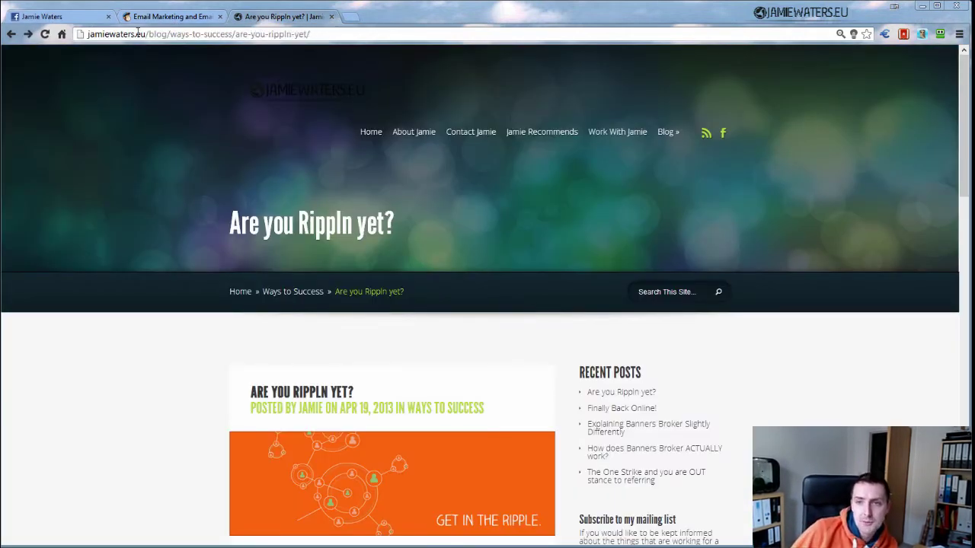
scroll(179, 465, "down", 4)
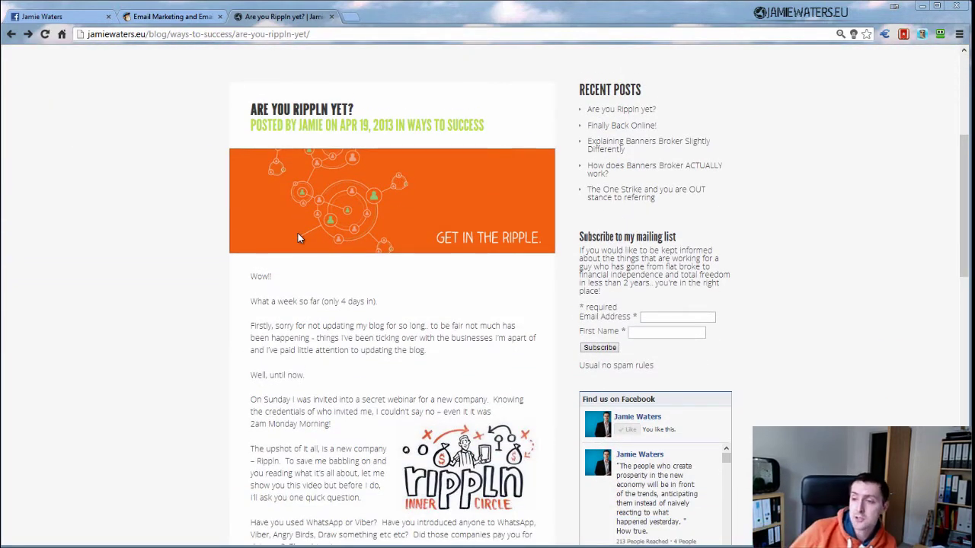
scroll(298, 238, "down", 1)
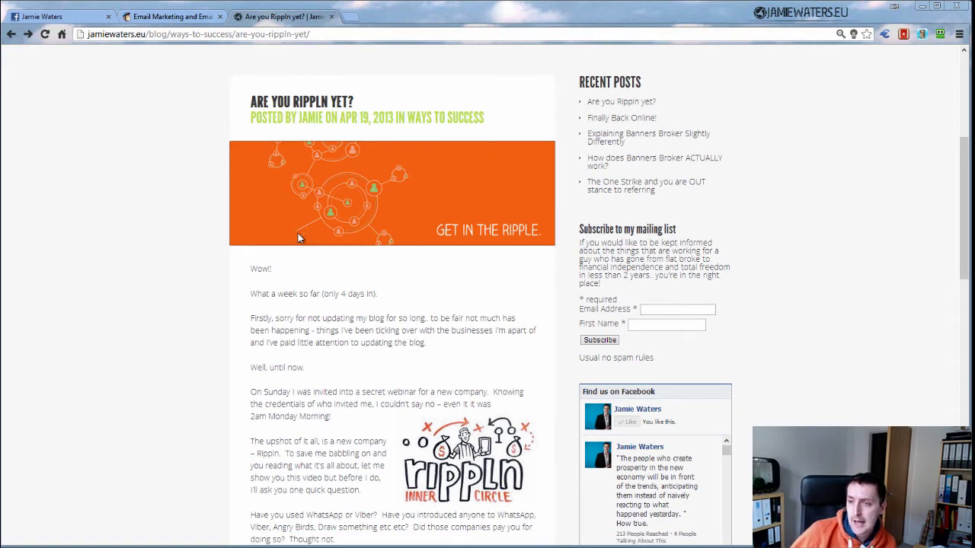
scroll(297, 233, "down", 2)
scroll(298, 237, "down", 4)
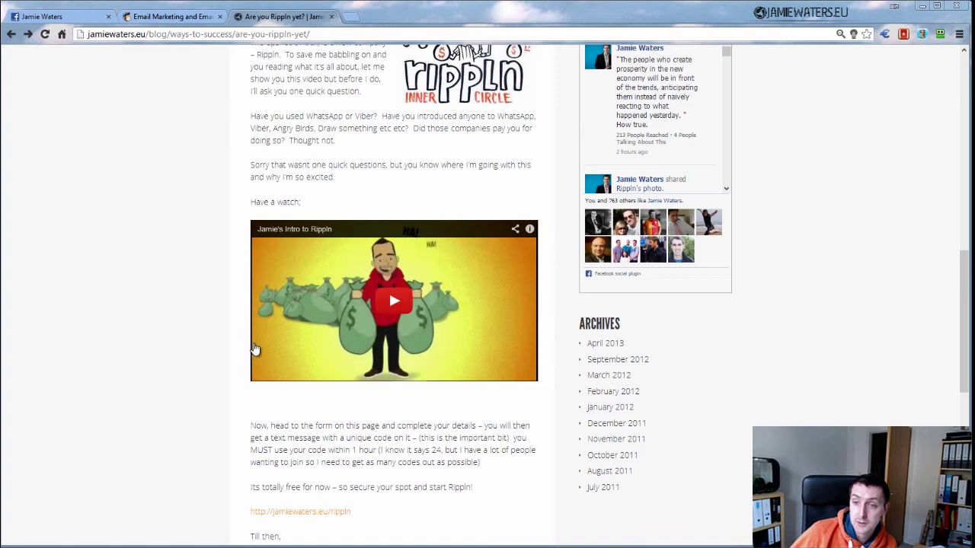
left_click(377, 302)
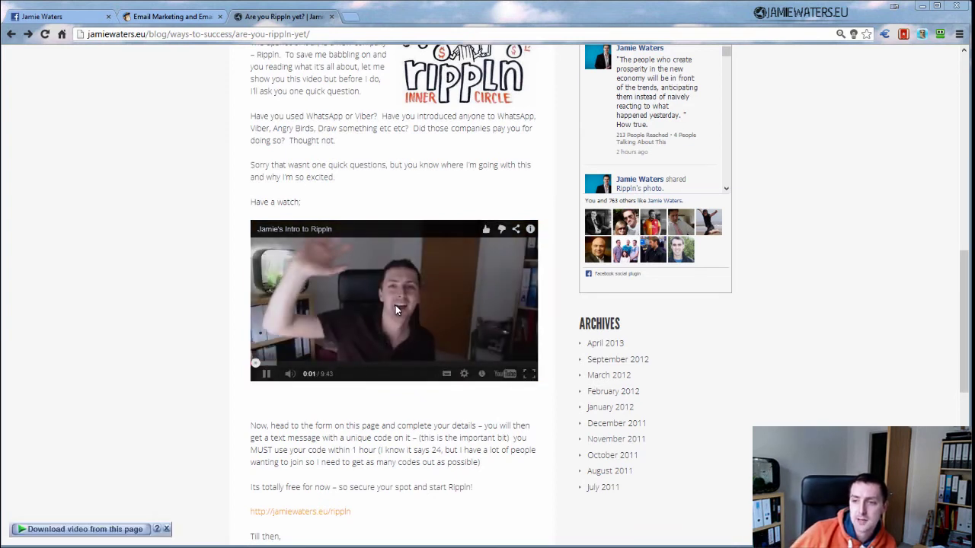
left_click(395, 304)
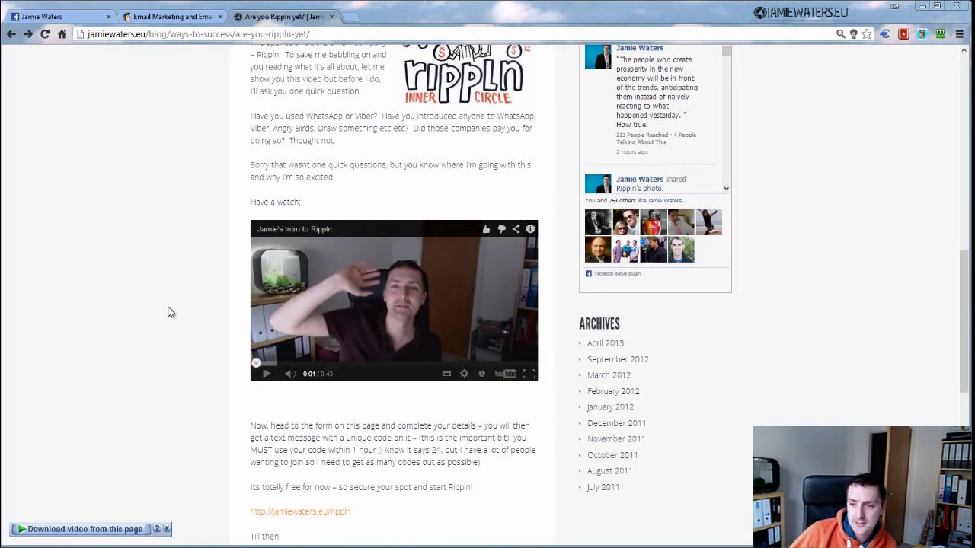
Circle the jamiewaters.eu/rippln link as an annotation, then clear it
scroll(170, 312, "down", 3)
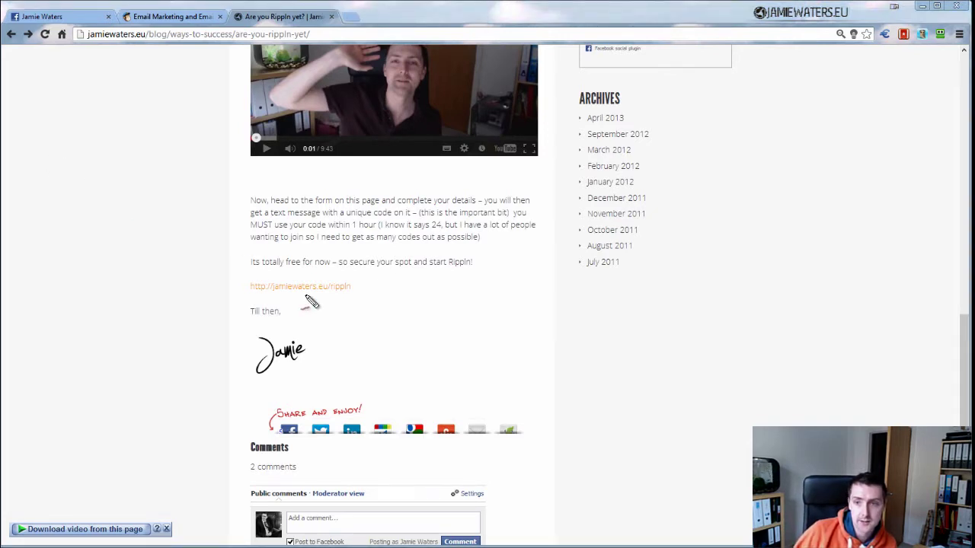
mouse_move(326, 268)
left_mouse_down()
mouse_move(217, 289)
mouse_move(389, 274)
mouse_move(267, 259)
left_mouse_up()
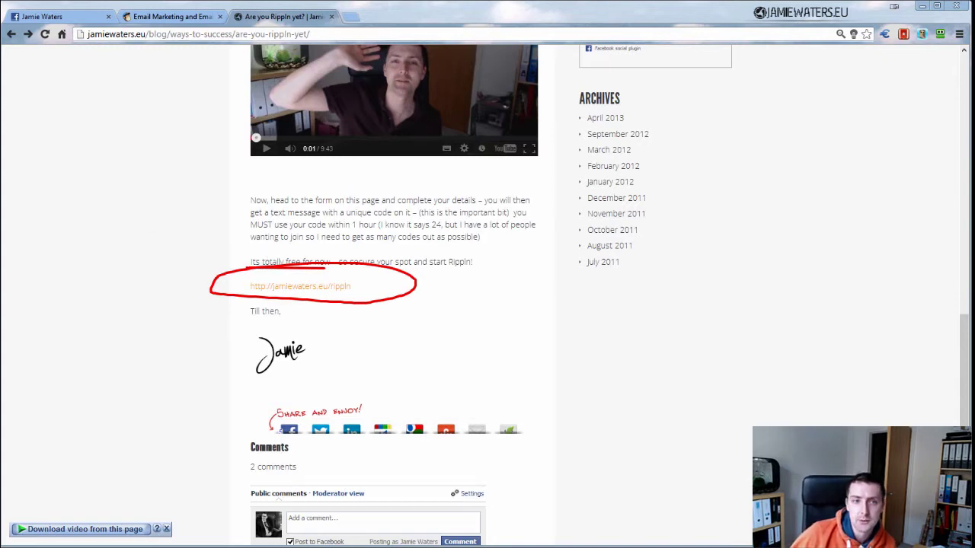
key("Escape")
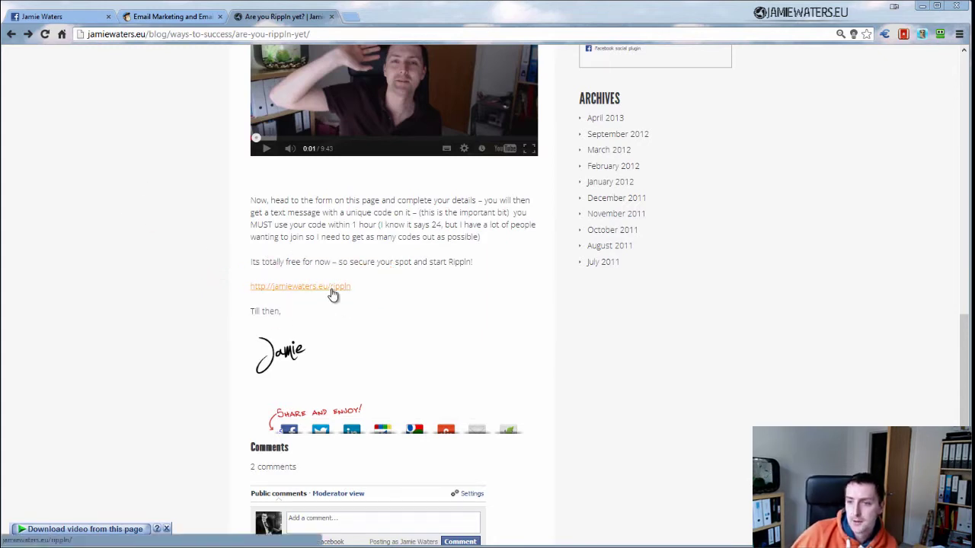
left_click(333, 292)
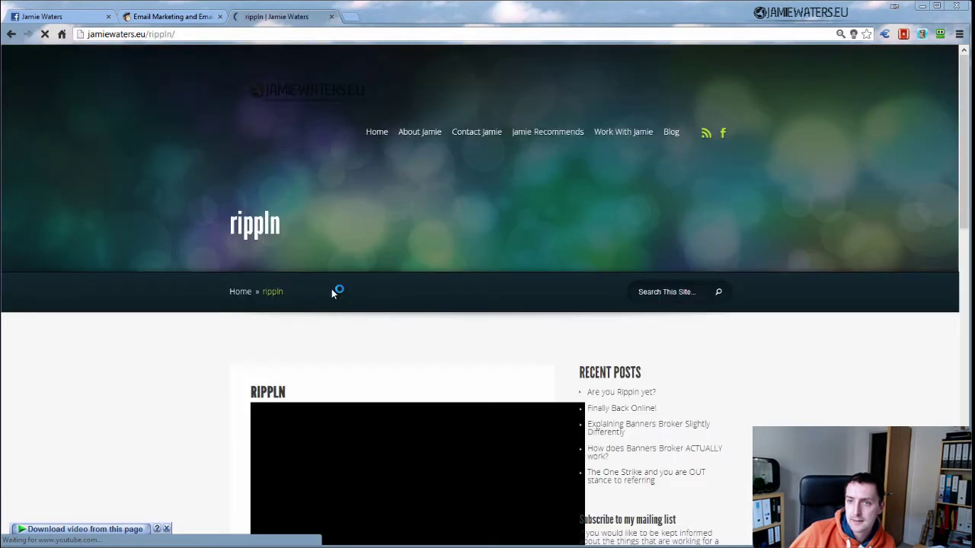
scroll(224, 348, "down", 6)
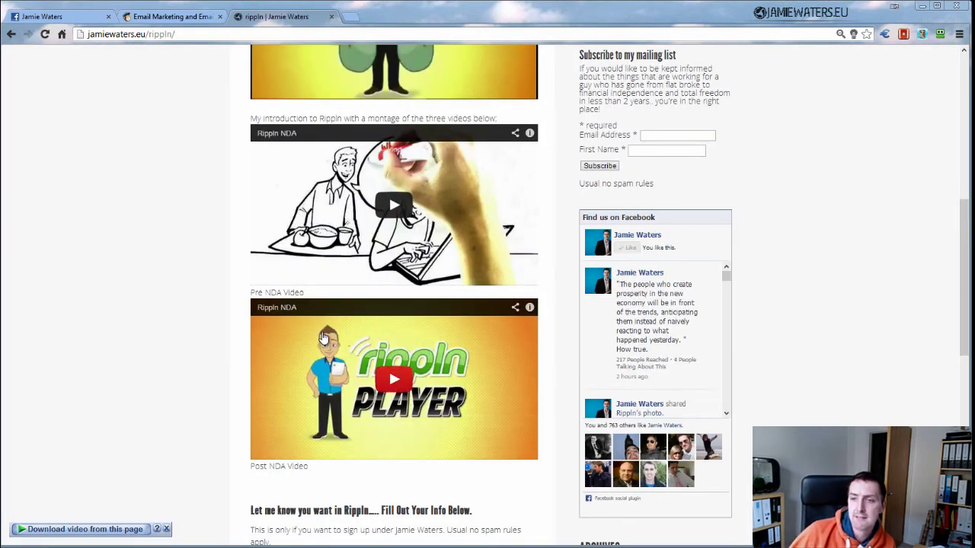
scroll(287, 304, "down", 4)
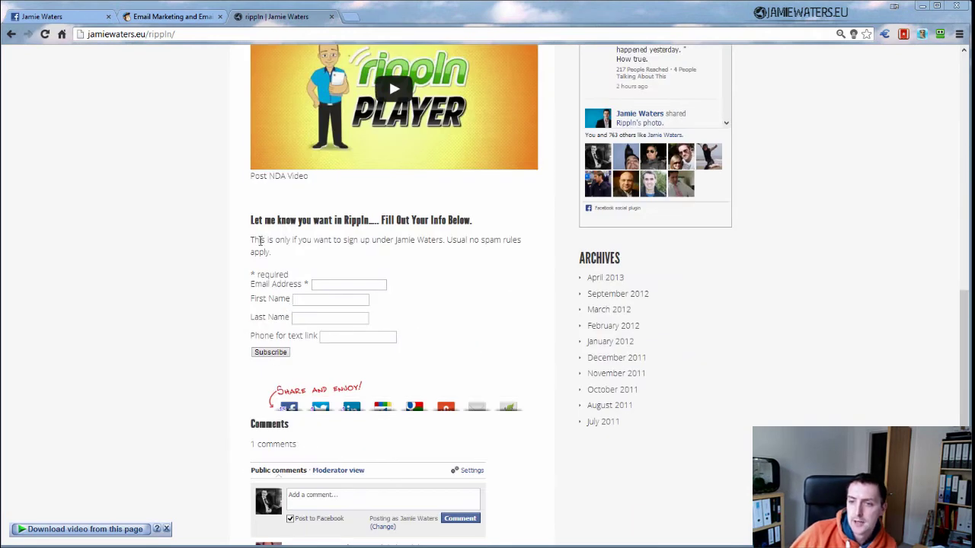
left_click_drag(250, 219, 424, 353)
left_click(451, 252)
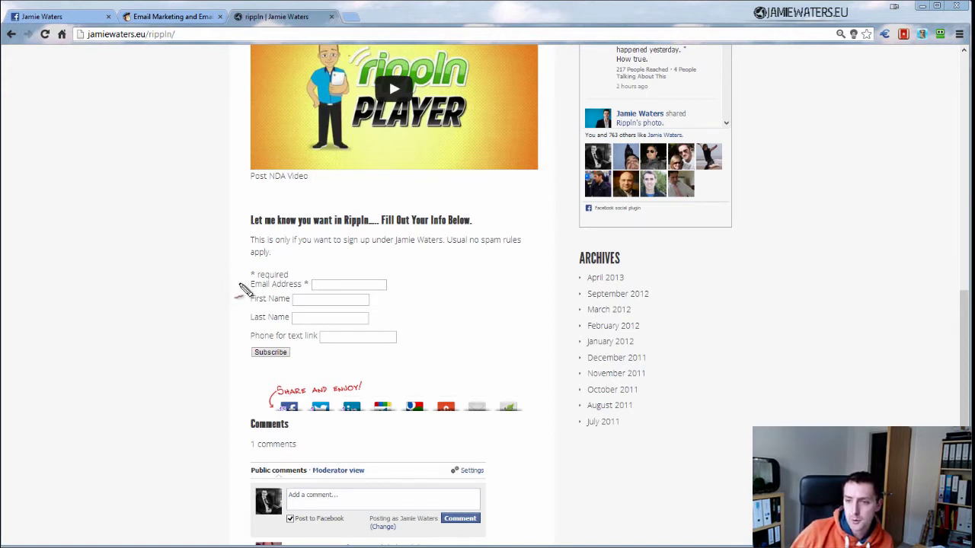
left_click_drag(238, 282, 288, 267)
left_click_drag(237, 294, 289, 288)
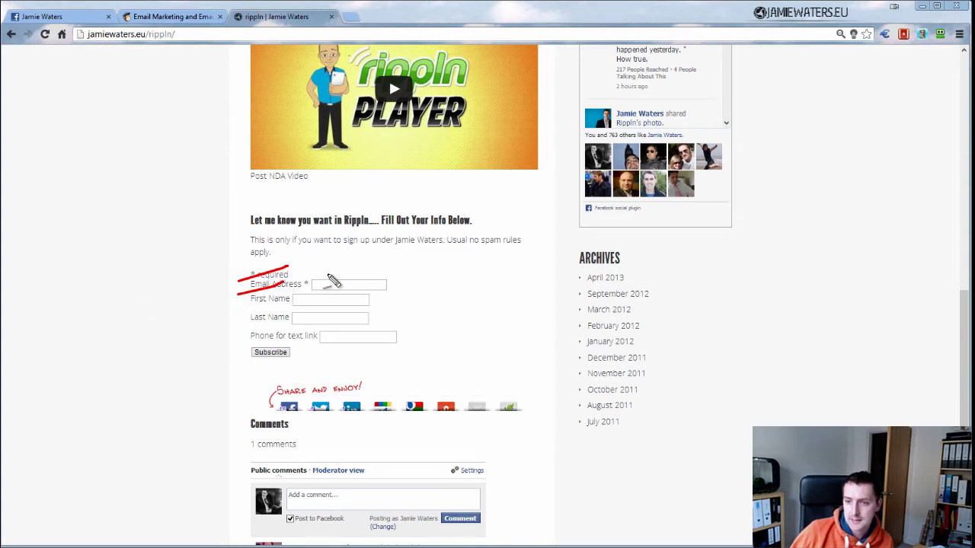
left_click_drag(242, 315, 274, 303)
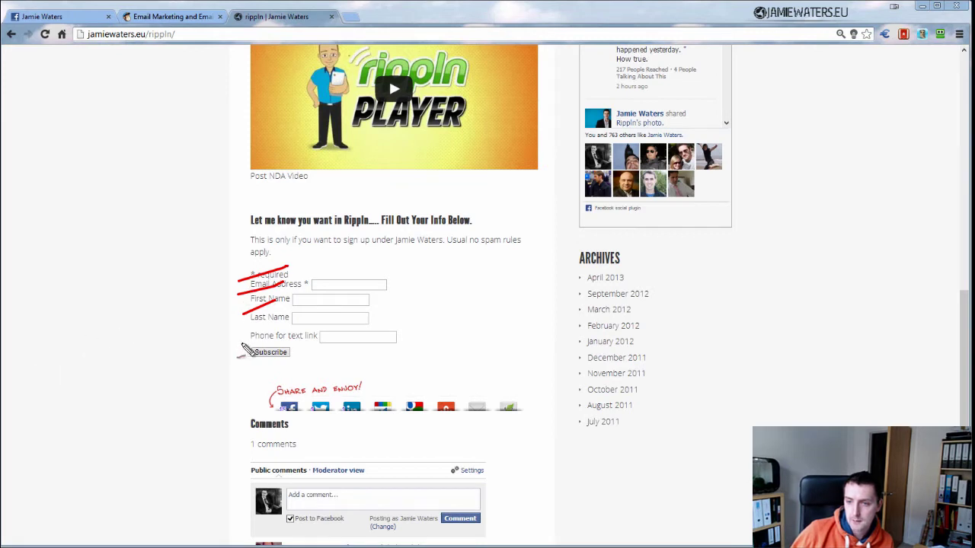
left_click_drag(235, 337, 276, 326)
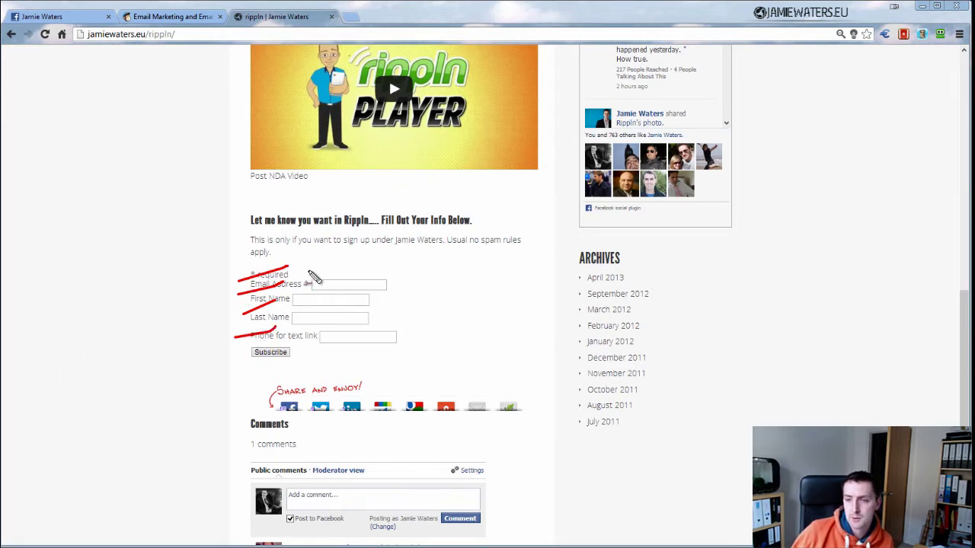
mouse_move(310, 271)
left_mouse_down()
mouse_move(222, 290)
mouse_move(412, 265)
mouse_move(252, 268)
left_mouse_up()
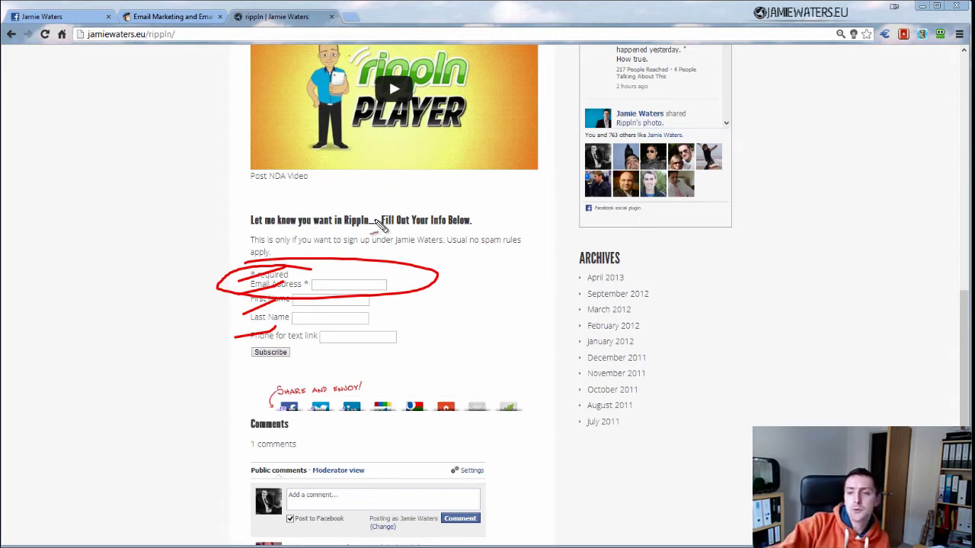
mouse_move(381, 220)
left_mouse_down()
mouse_move(263, 257)
mouse_move(564, 317)
left_mouse_up()
mouse_move(542, 274)
left_mouse_down()
mouse_move(320, 384)
mouse_move(229, 263)
mouse_move(229, 305)
left_mouse_up()
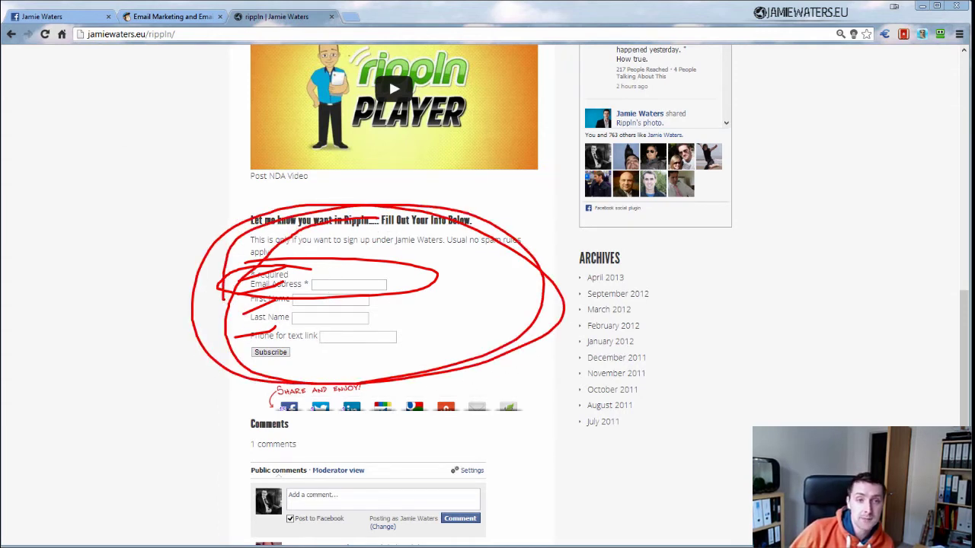
key("Escape")
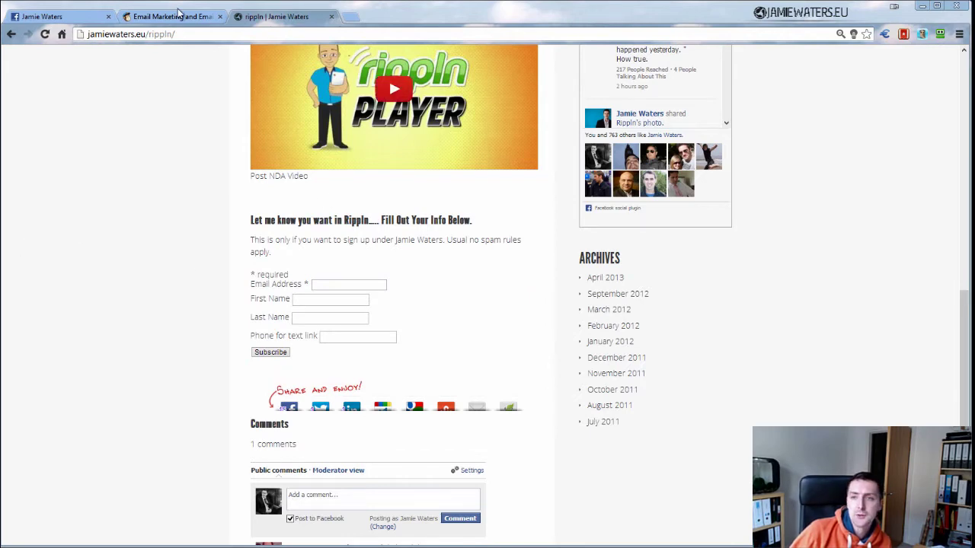
Switch to the MailChimp site and go to its login page
left_click(177, 17)
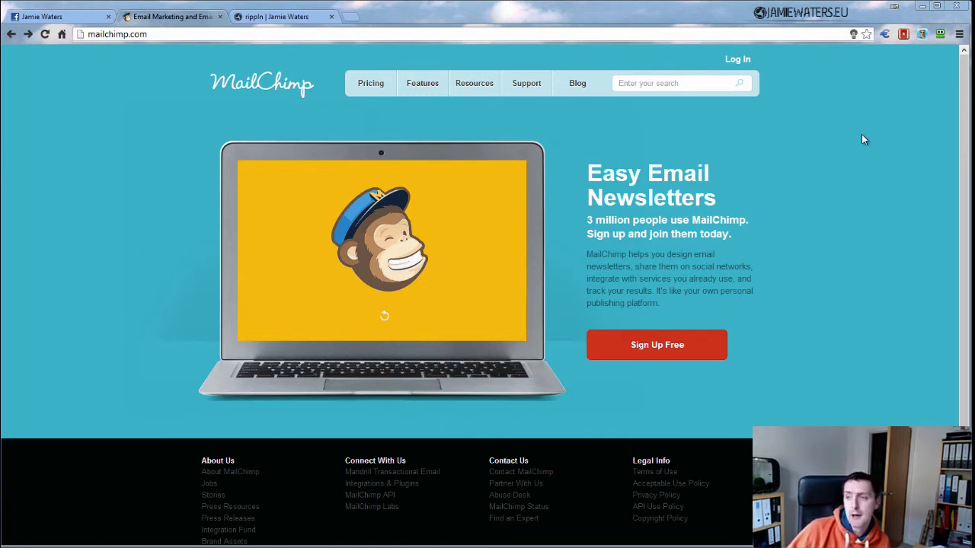
left_click(737, 60)
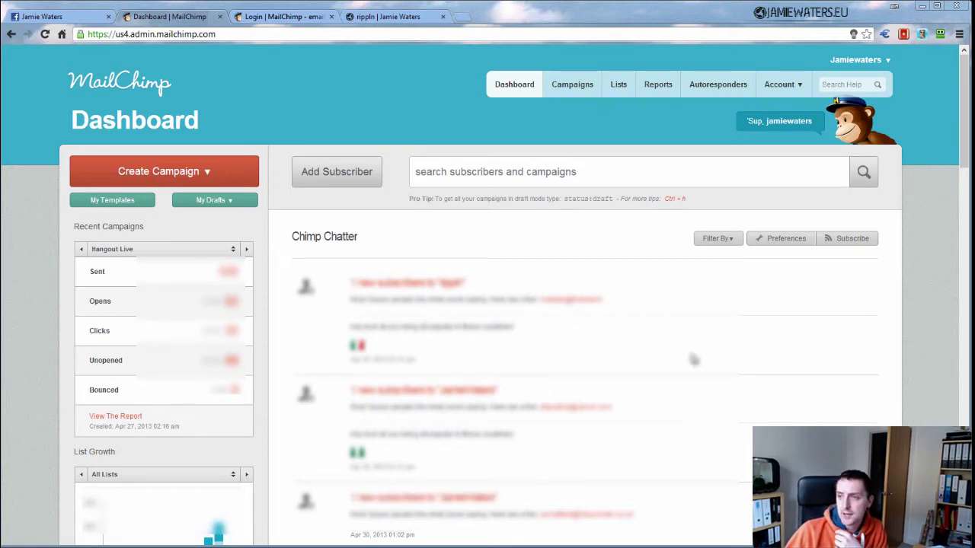
Start a new mailing list from the Lists page and begin entering its name
left_click(619, 86)
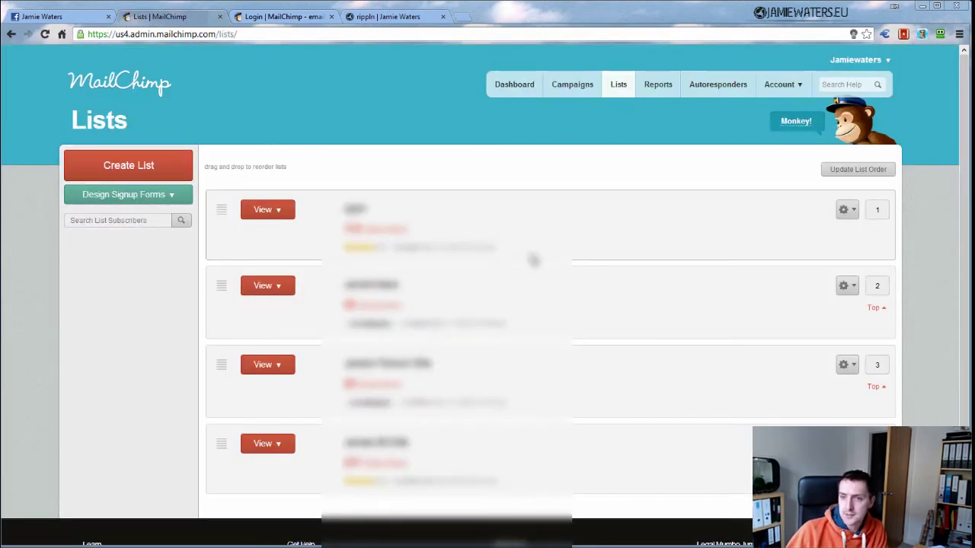
left_click(125, 167)
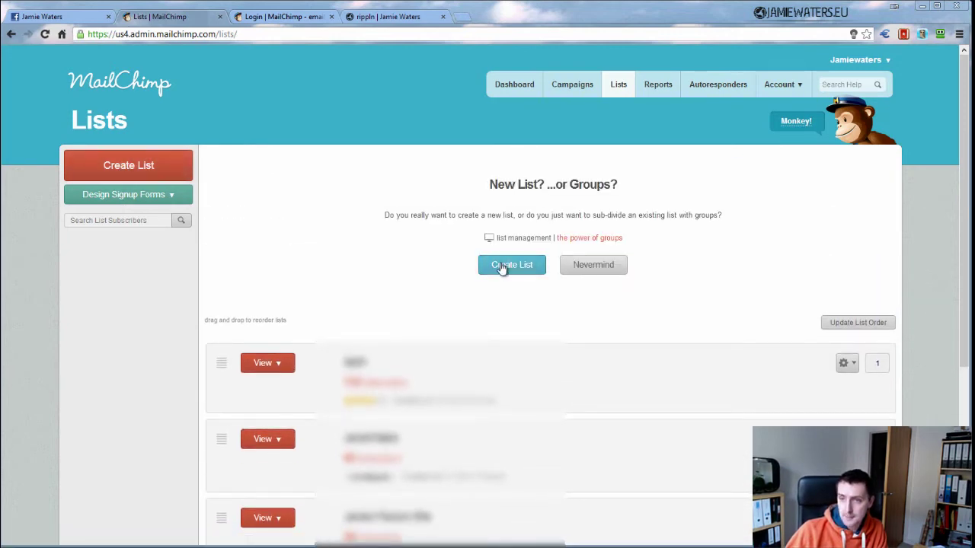
left_click(501, 266)
scroll(547, 275, "down", 1)
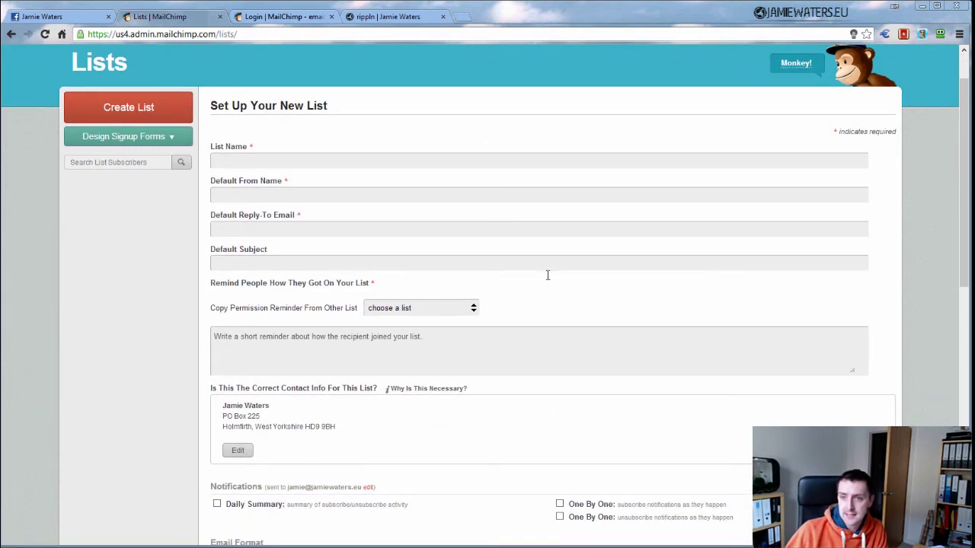
left_click(277, 167)
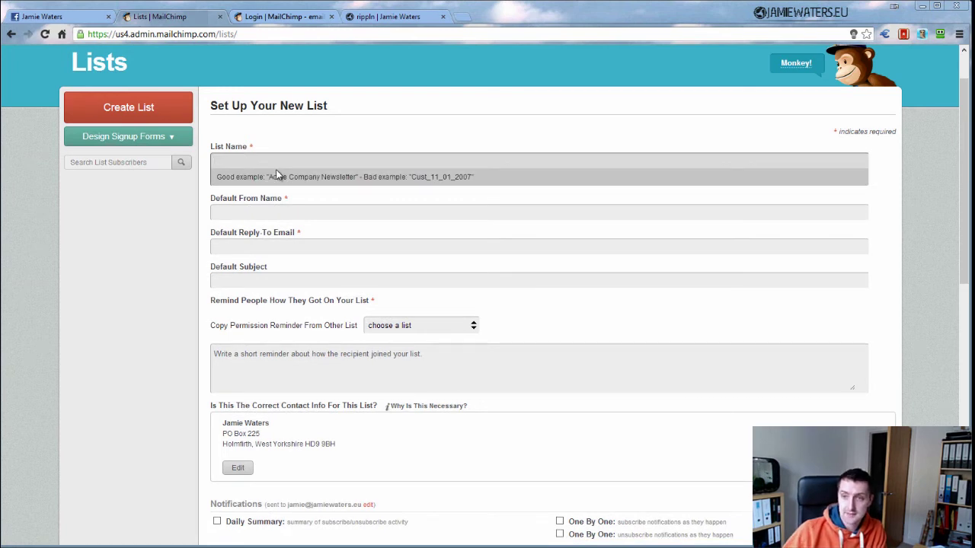
Enter the default sender name, reply-to e-mail address and subject 'This is a subject'
key("Tab")
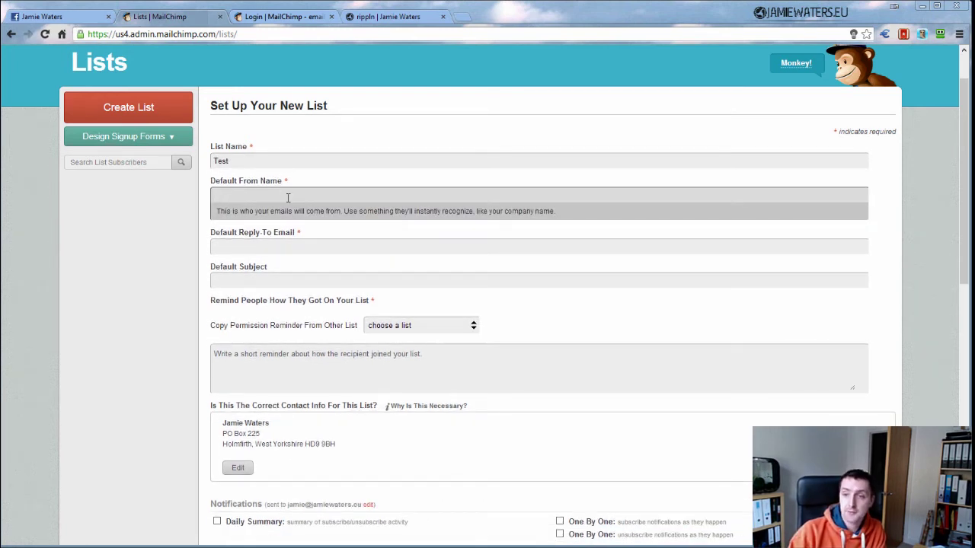
type("jamie")
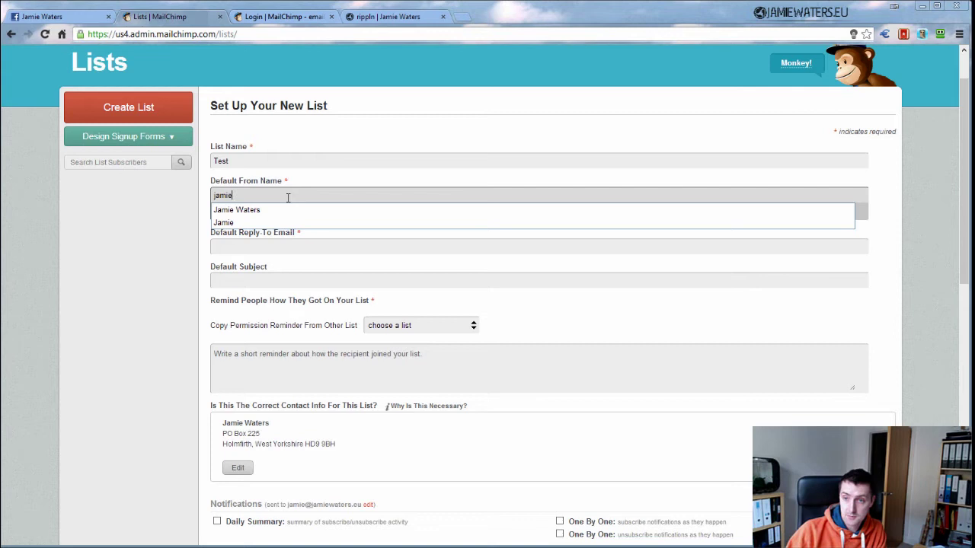
type(" Water")
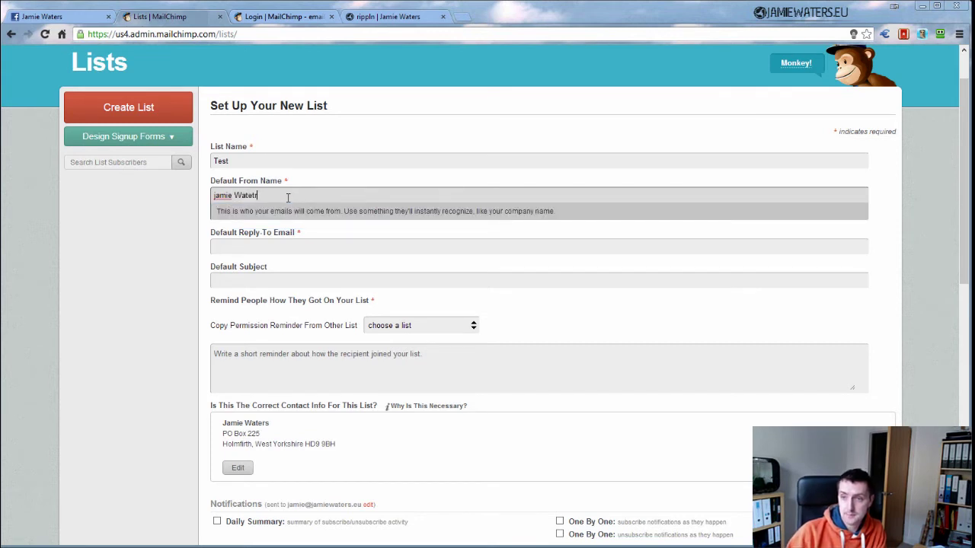
key("BackSpace")
key("Tab")
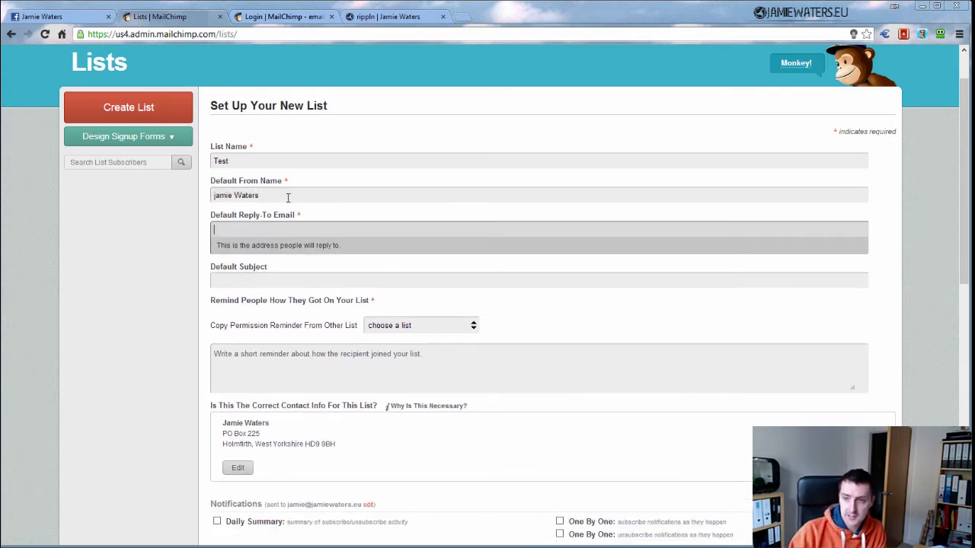
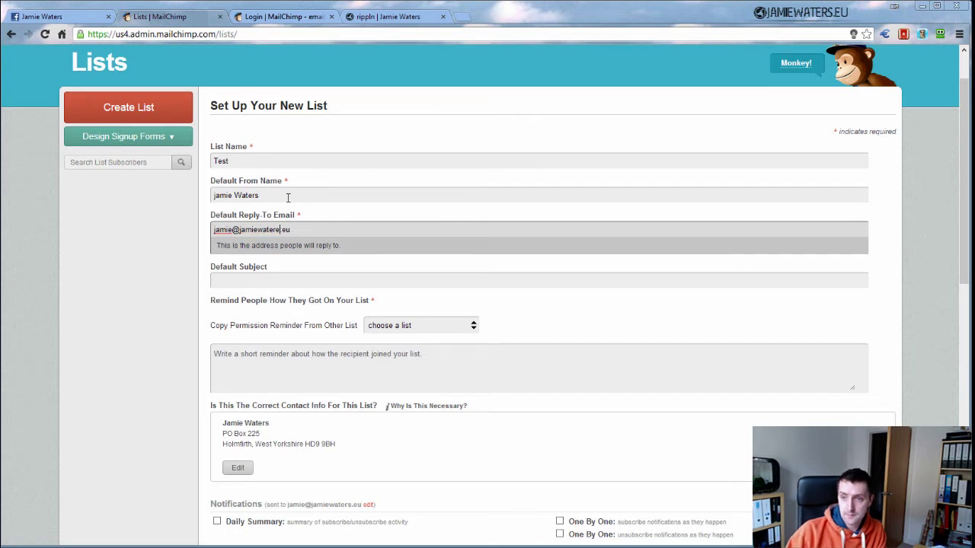
key("Tab")
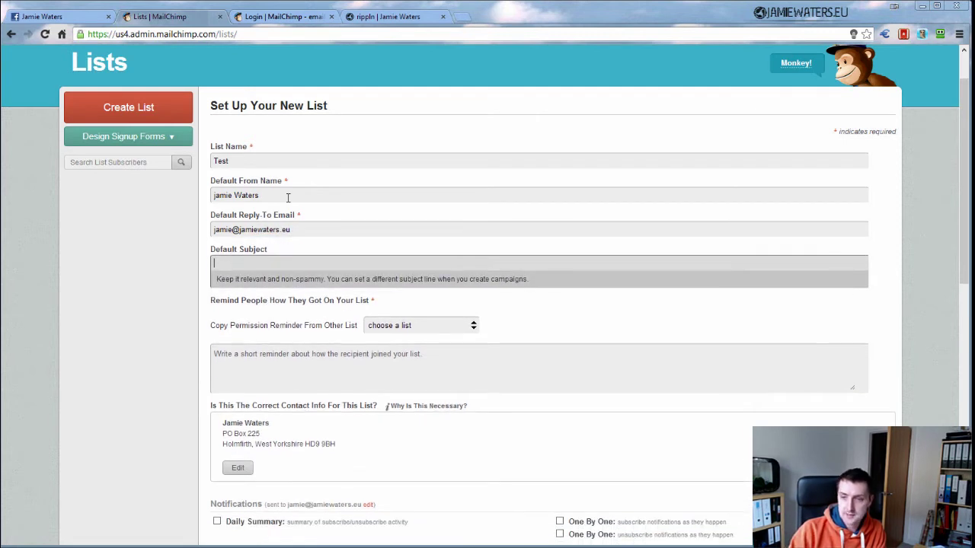
type("This is a subt")
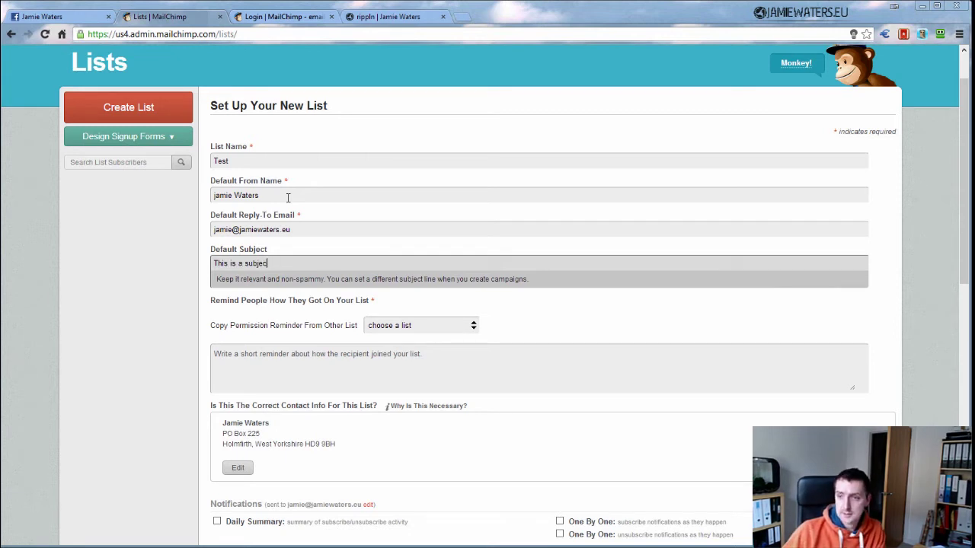
type("t")
key("Tab")
Write the permission reminder saying subscribers signed up via the website
left_click(289, 337)
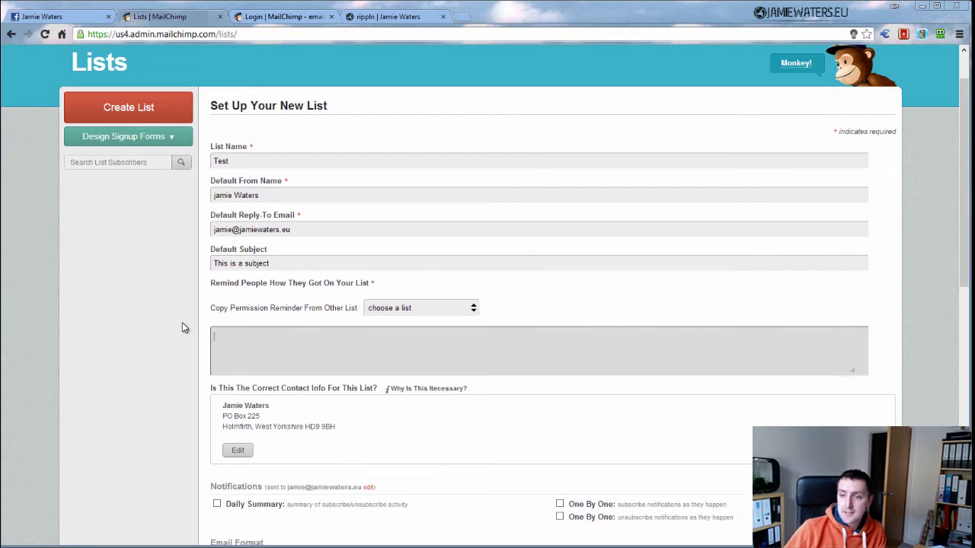
left_click(282, 348)
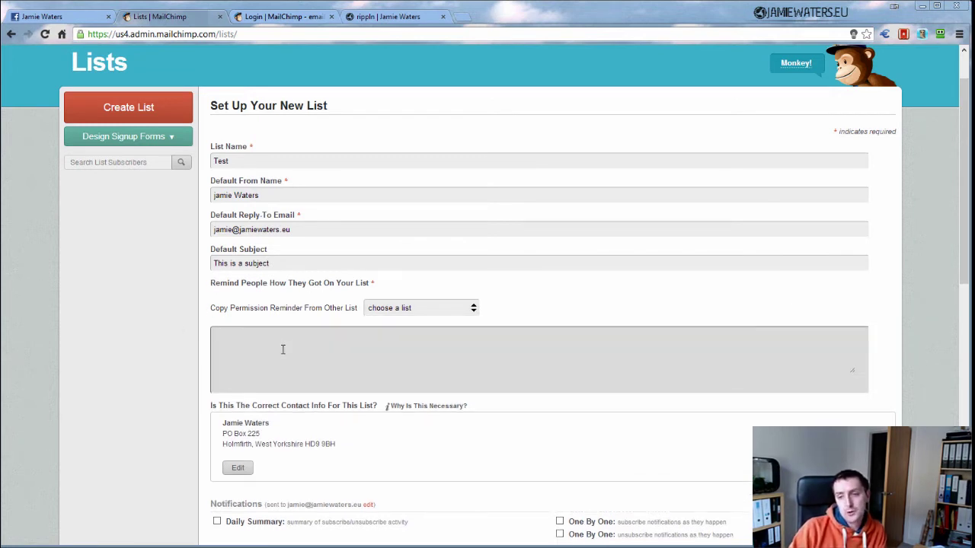
type("You signed via ")
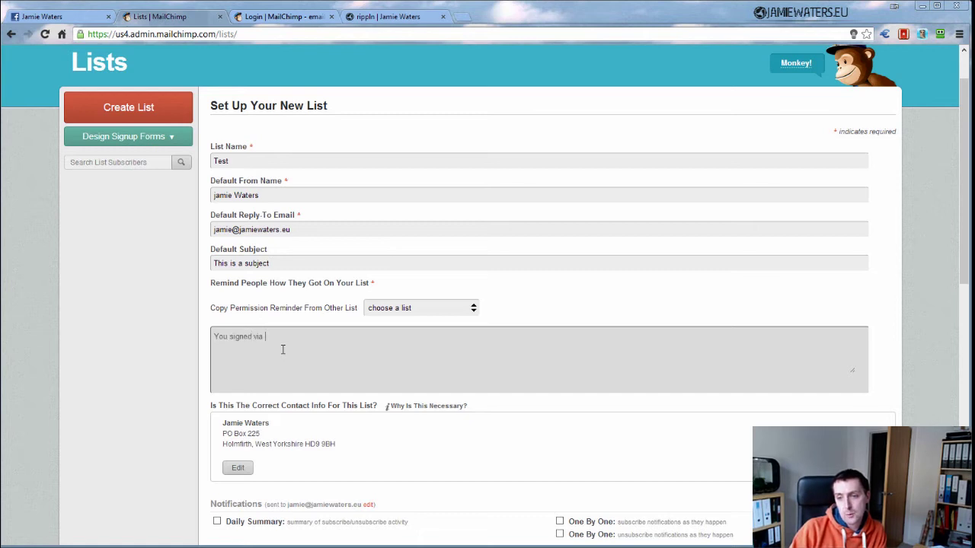
type("my website jamiewat")
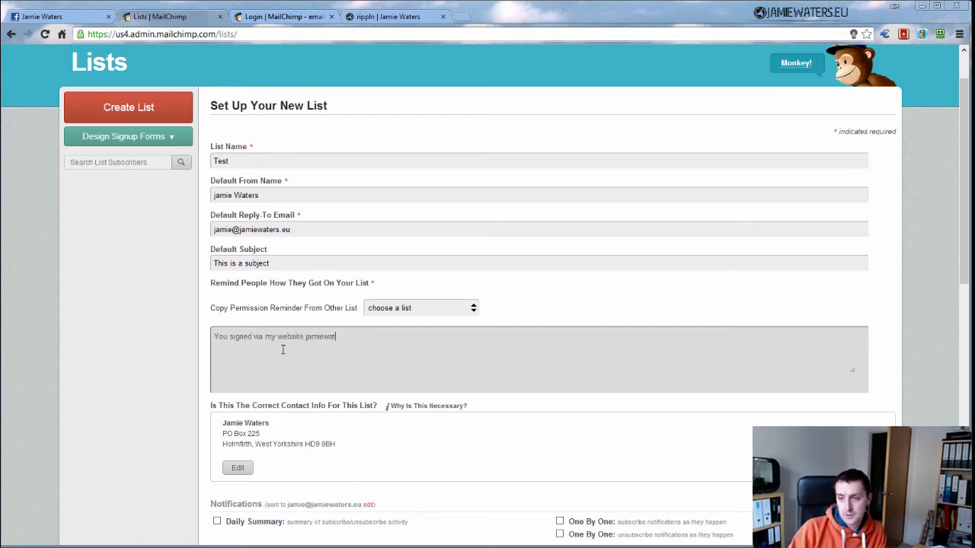
type("ers")
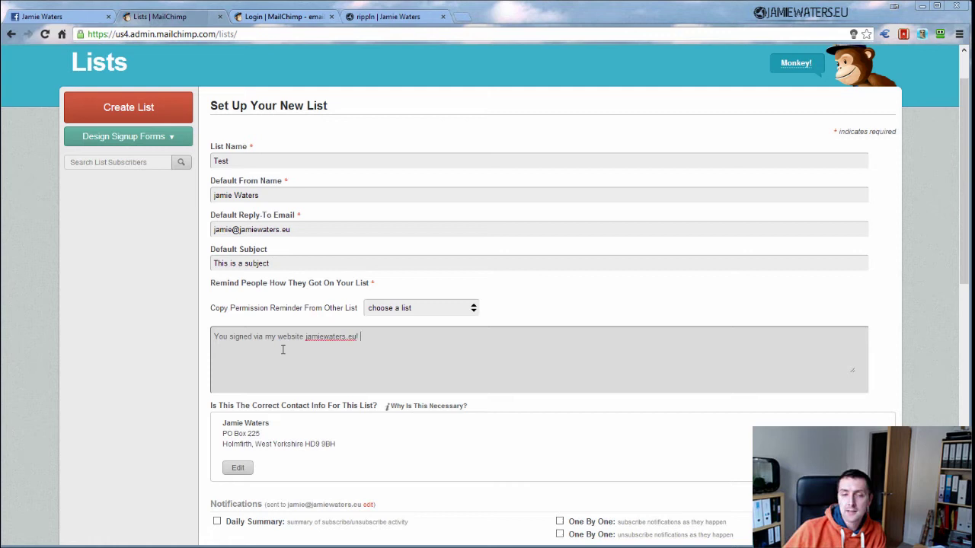
scroll(180, 391, "down", 1)
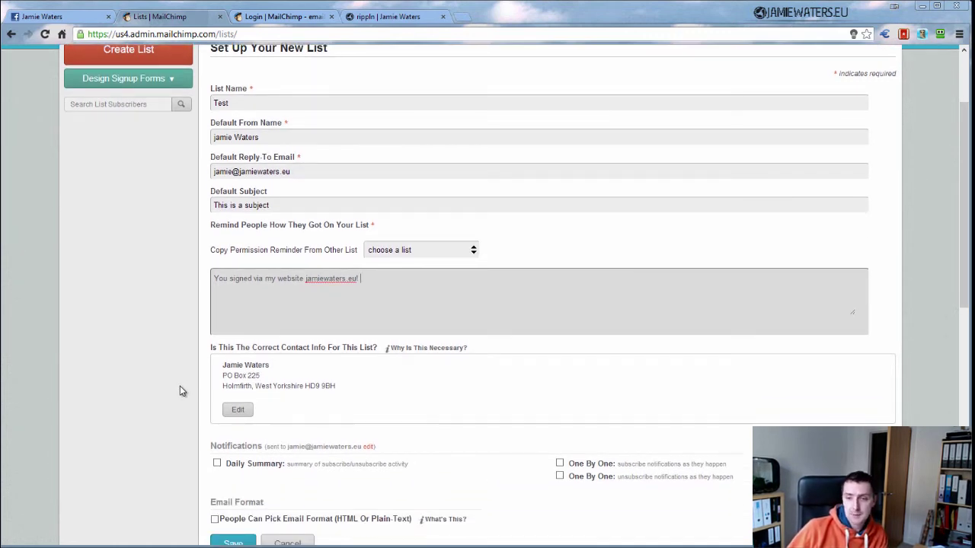
scroll(180, 391, "down", 1)
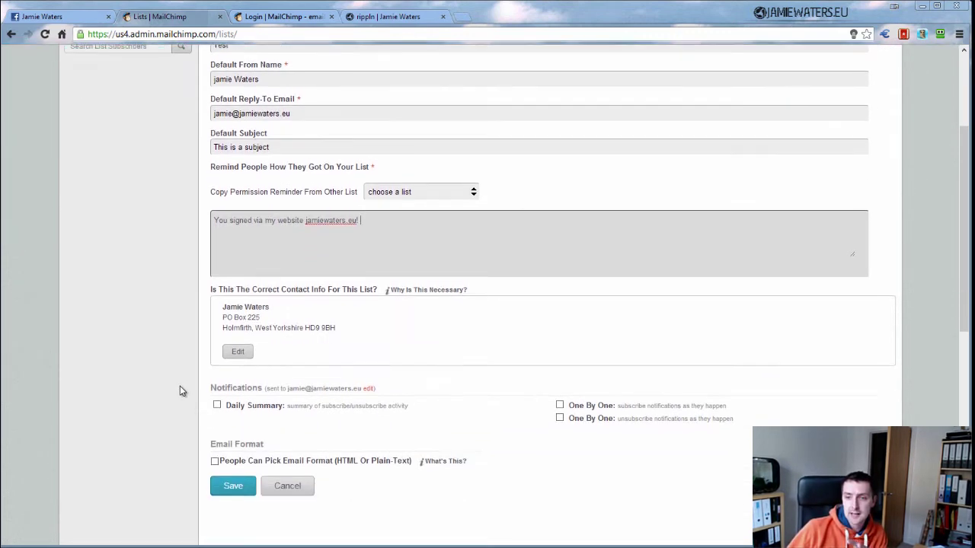
left_click(218, 311)
triple_click(315, 320)
left_click(224, 307)
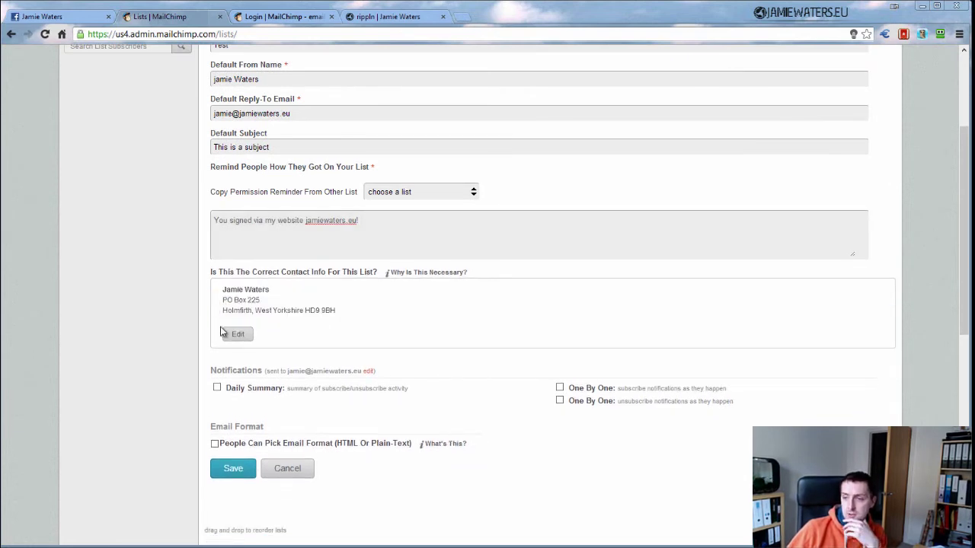
Save the settings to create the list 'Test'
scroll(179, 425, "down", 2)
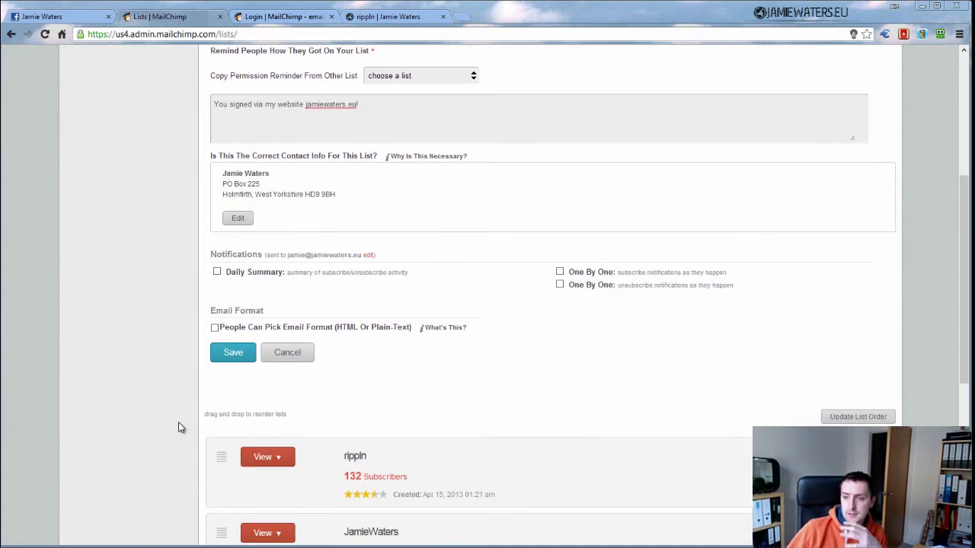
scroll(278, 346, "up", 1)
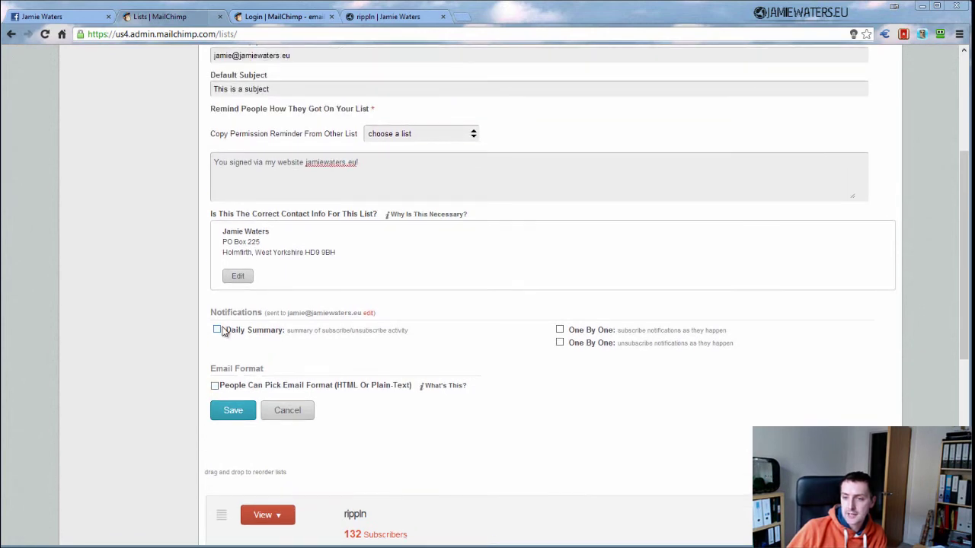
scroll(309, 335, "up", 1)
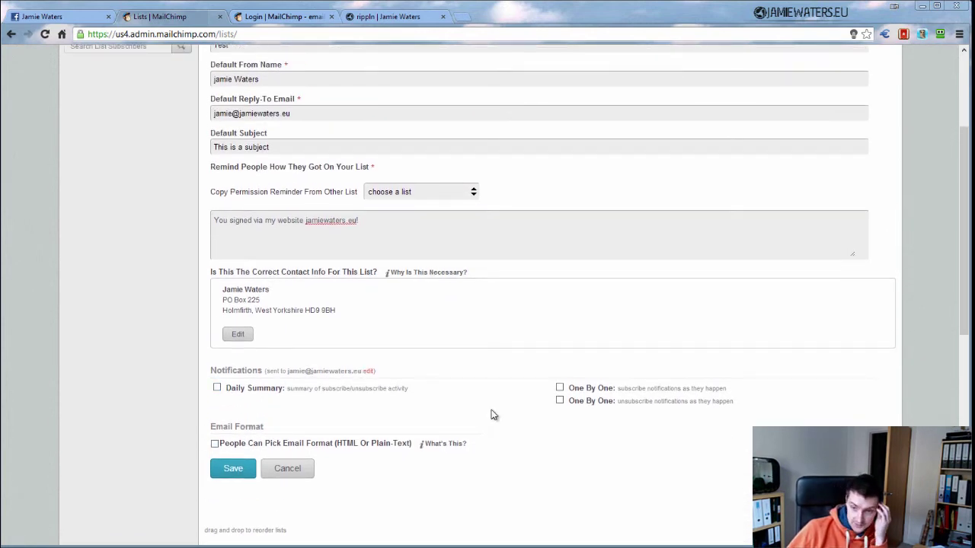
left_click(232, 471)
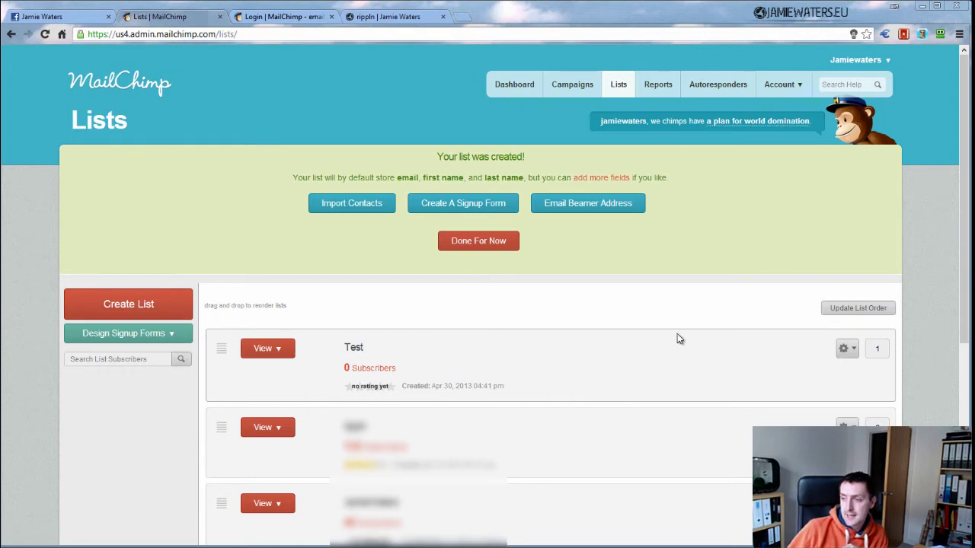
mouse_move(842, 349)
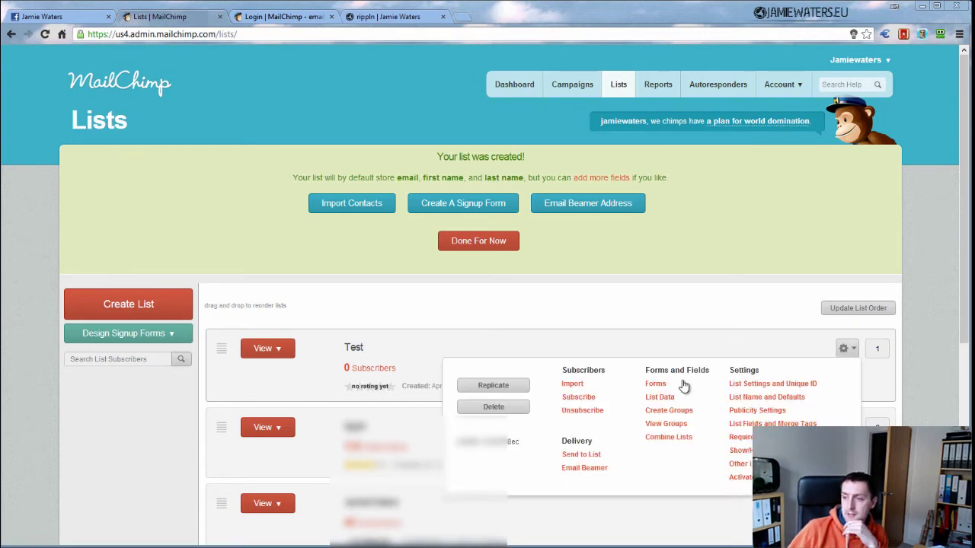
Add the intro 'This is the test list for our RippIn family!' to the Test form and save
left_click(654, 389)
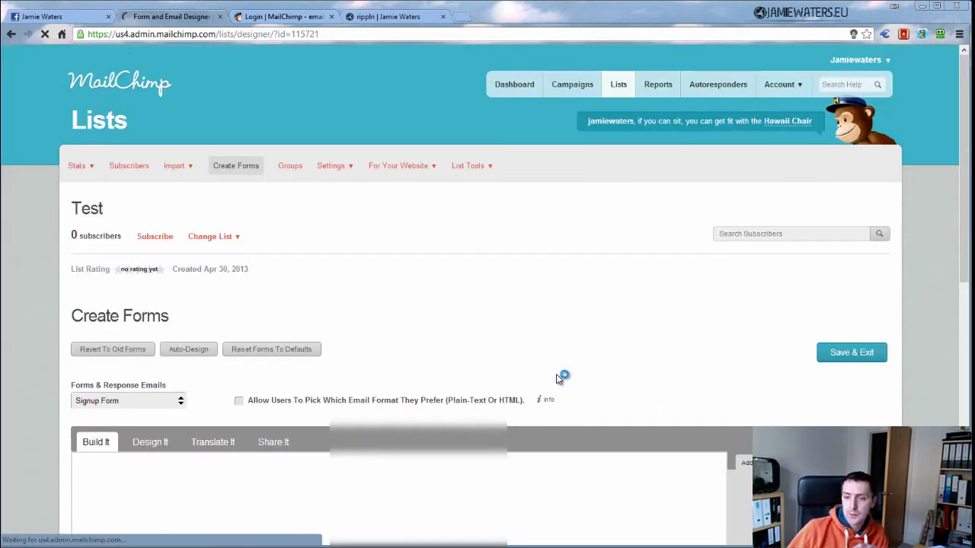
scroll(175, 308, "down", 5)
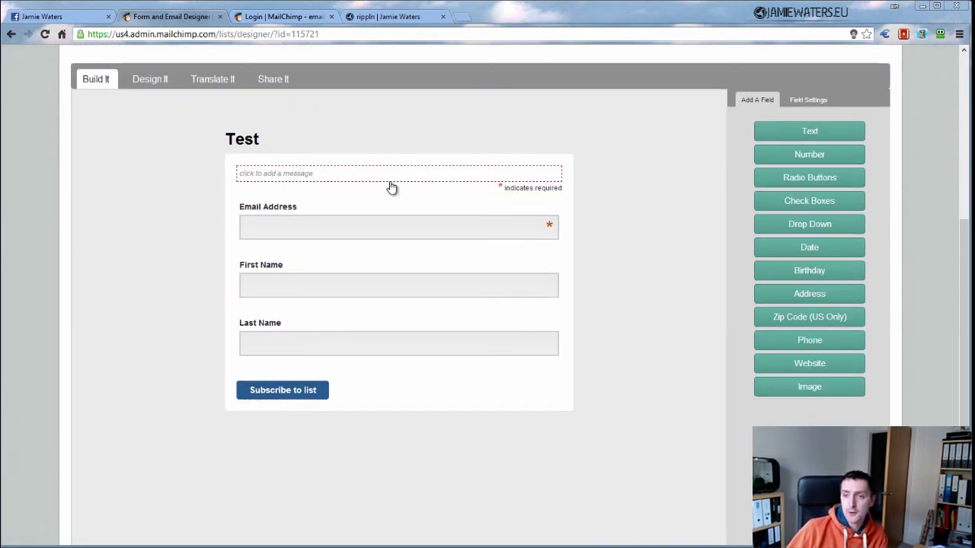
left_click(285, 174)
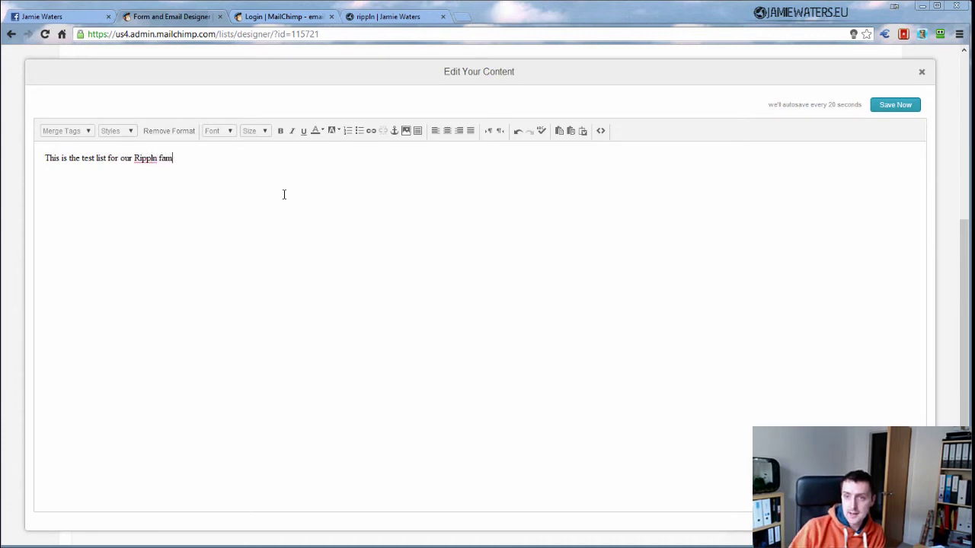
left_click(894, 105)
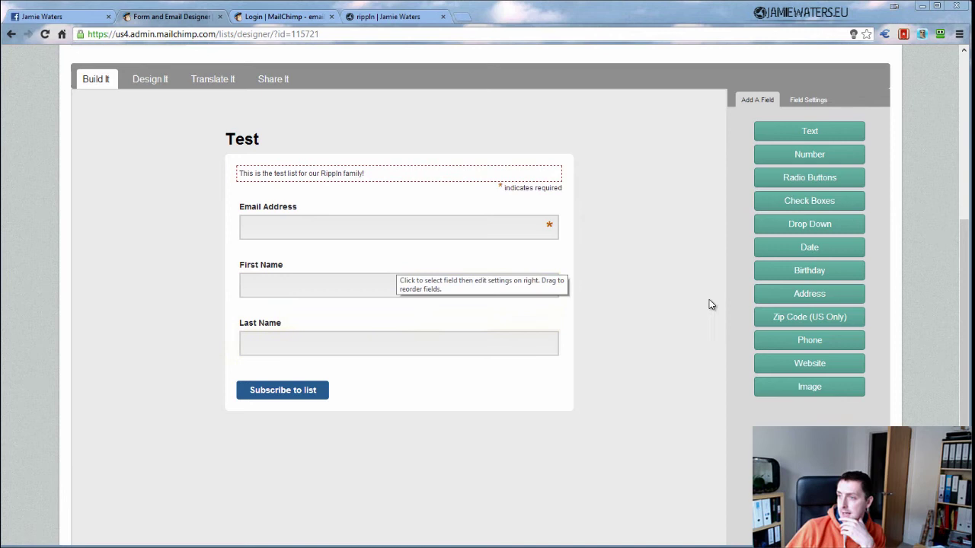
Add an International-format phone field and relabel it from Untitled to 'Phone'
left_click(812, 342)
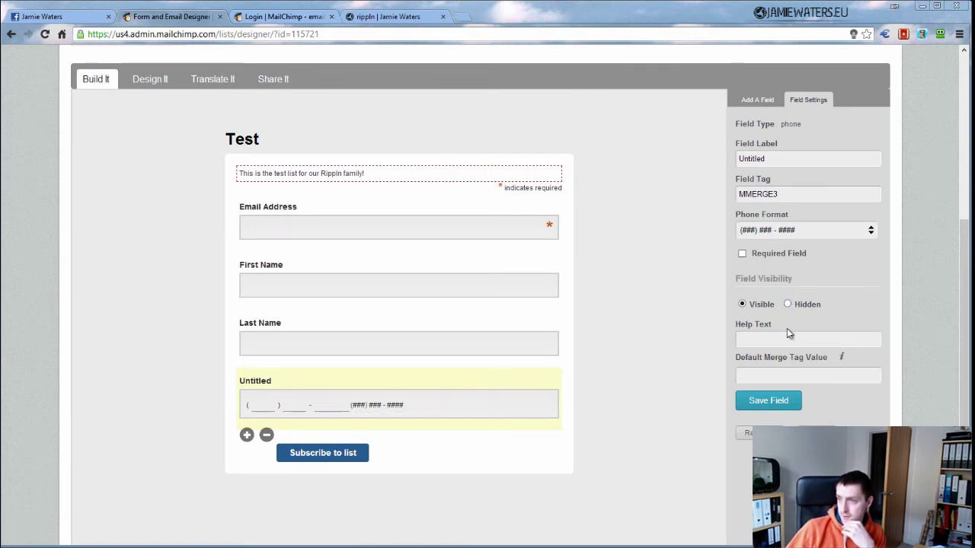
left_click(872, 228)
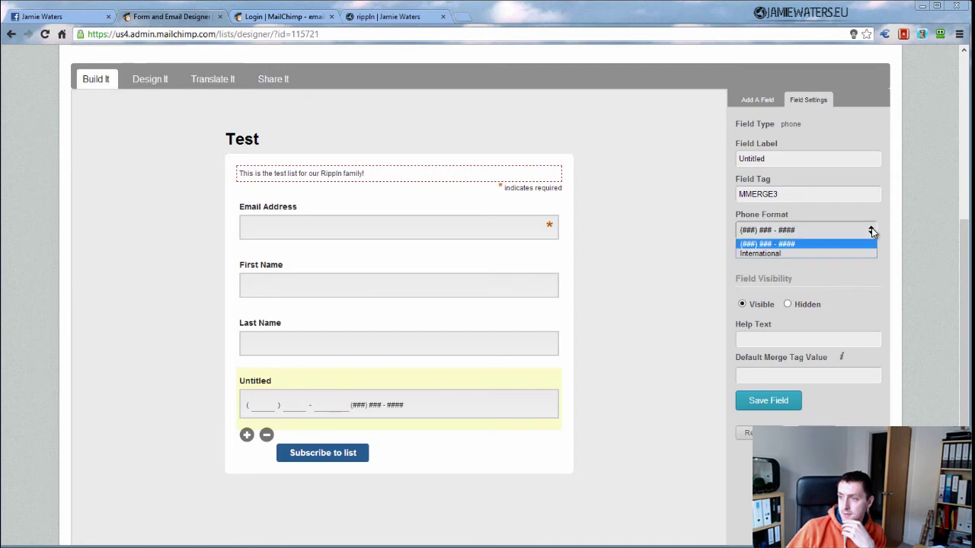
left_click(821, 253)
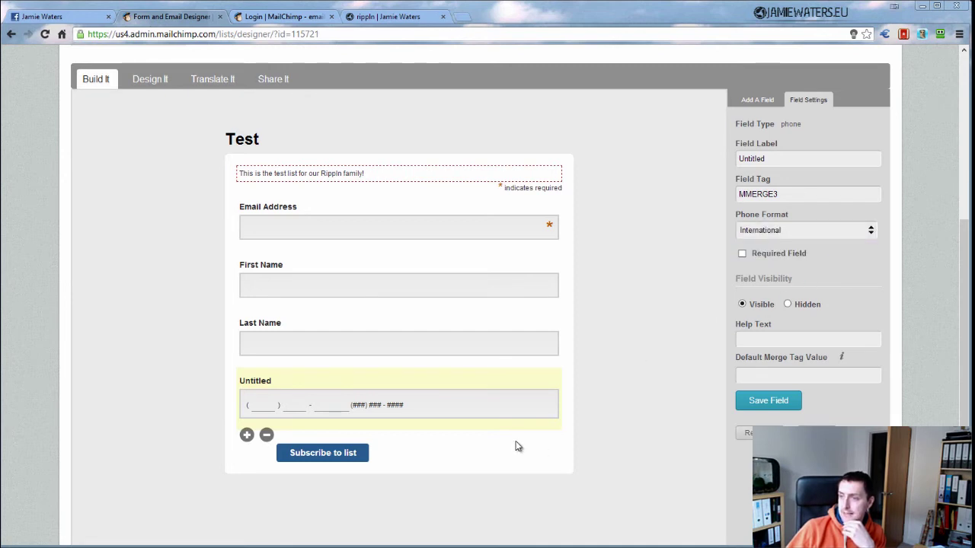
left_click(768, 402)
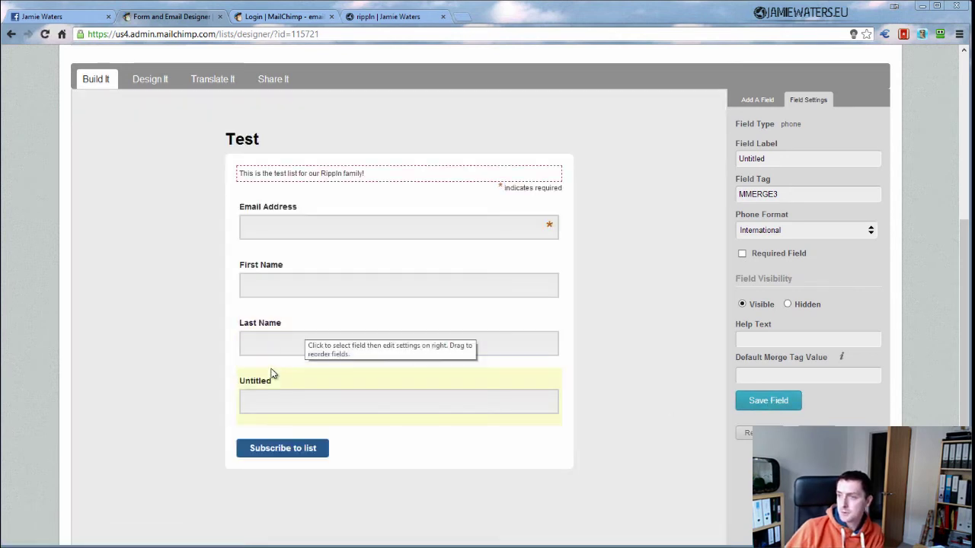
left_click_drag(770, 158, 720, 158)
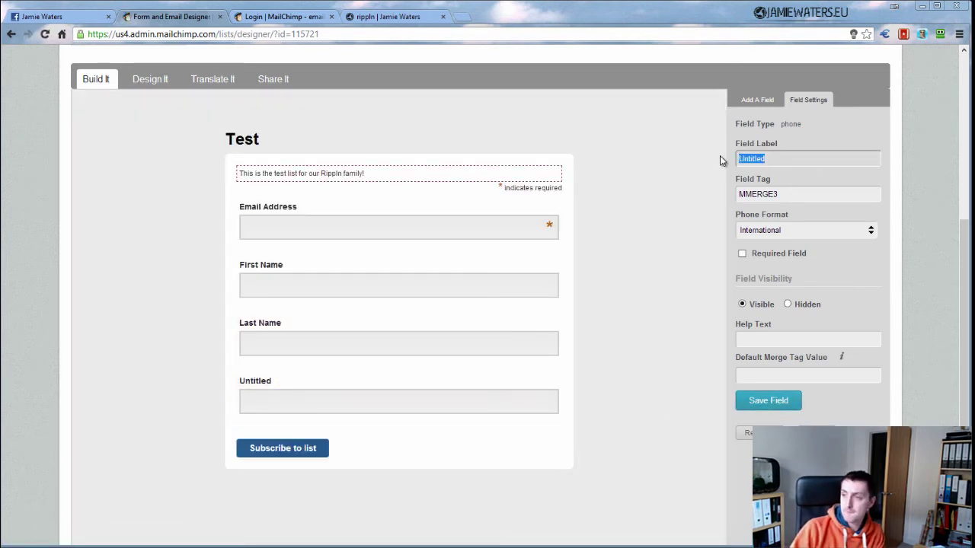
type("Phone")
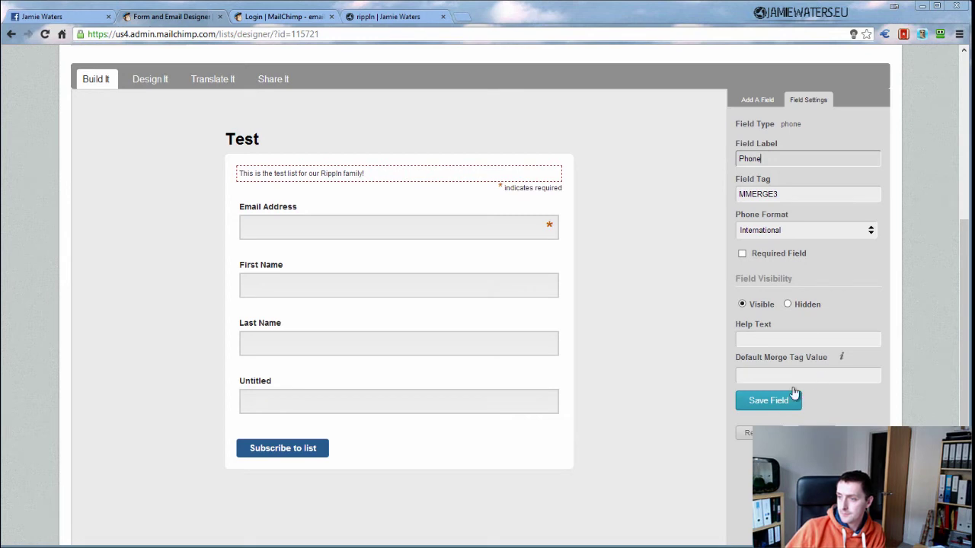
left_click(766, 401)
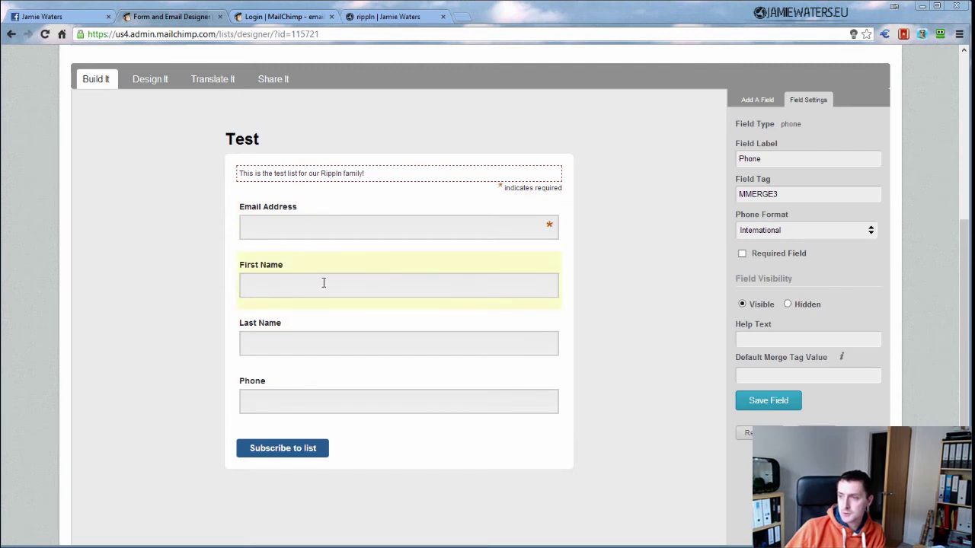
Tick Required Field for First Name and save the field
left_click(285, 281)
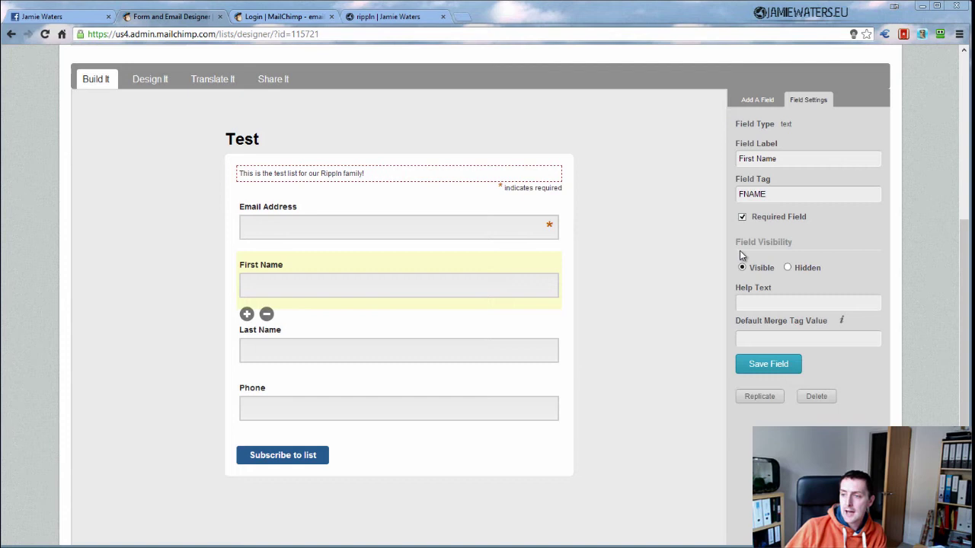
left_click(747, 366)
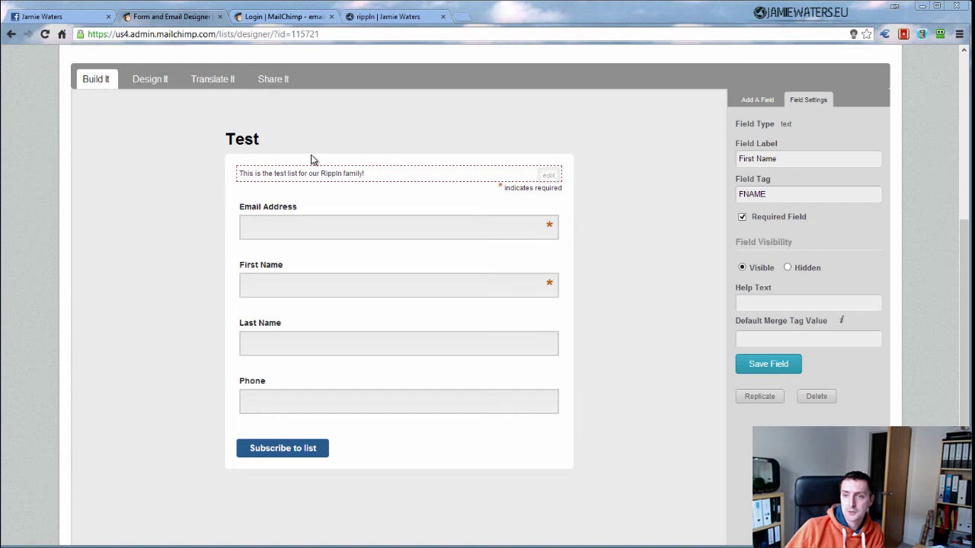
Replace the form header 'Test' with 'This is the header!' and save it
left_click(434, 143)
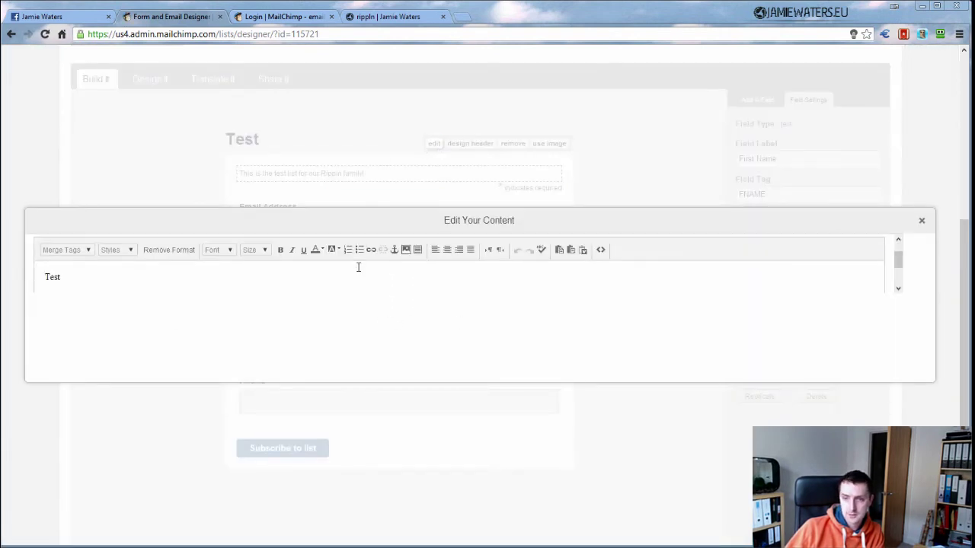
double_click(55, 306)
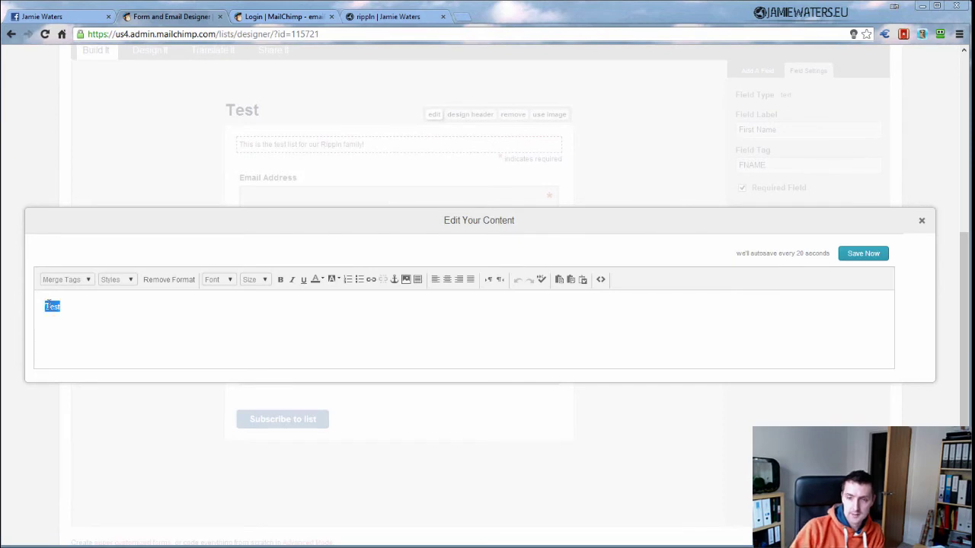
key("BackSpace")
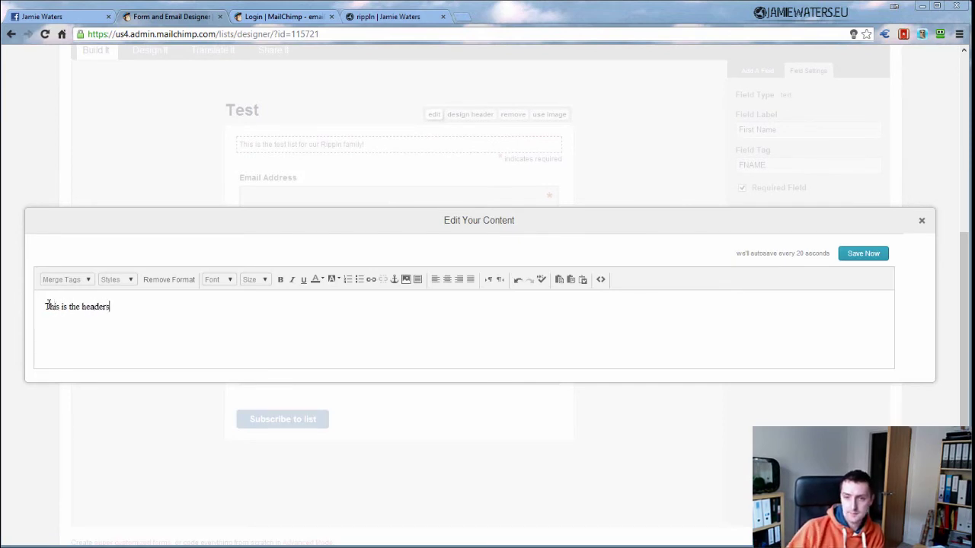
left_click(869, 253)
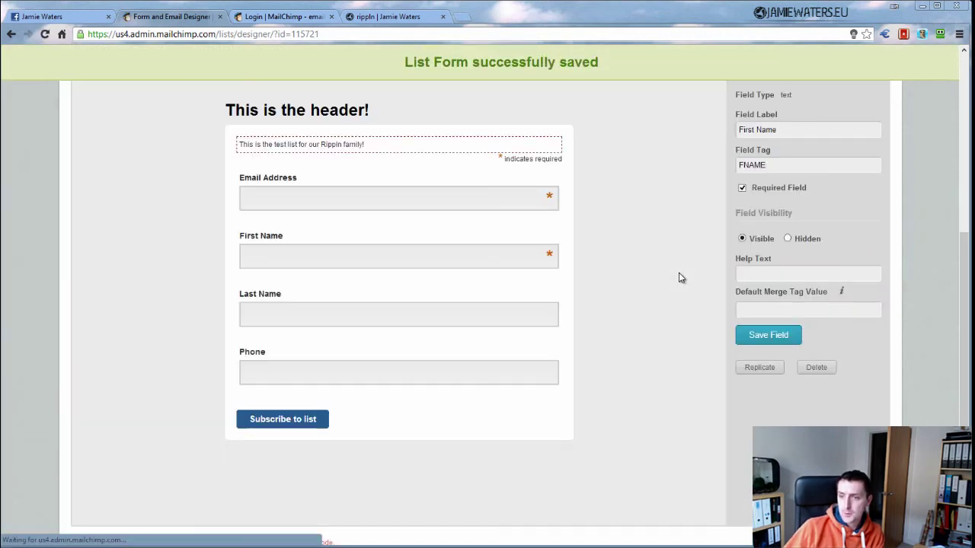
Open the form's Design It settings and look through them
scroll(679, 273, "up", 4)
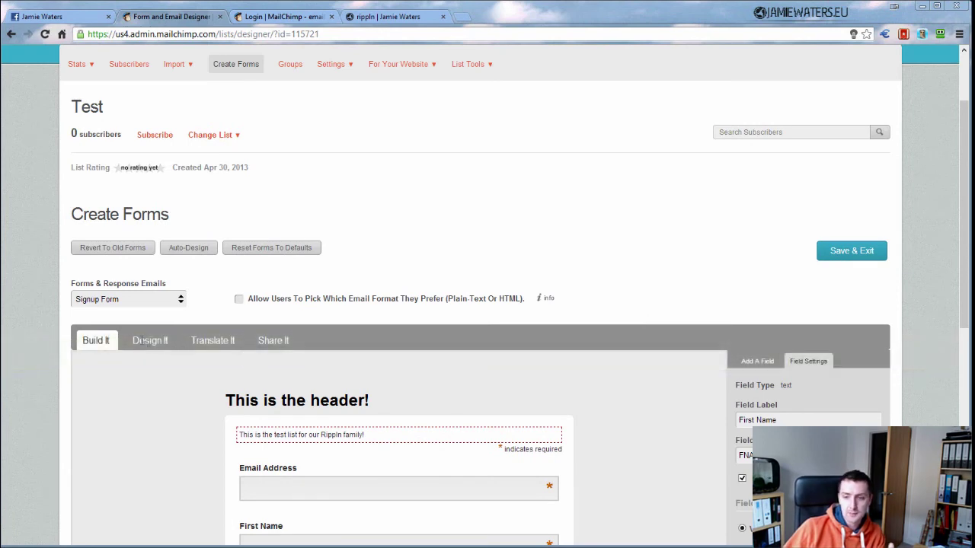
left_click(146, 342)
scroll(326, 395, "down", 1)
scroll(312, 396, "down", 3)
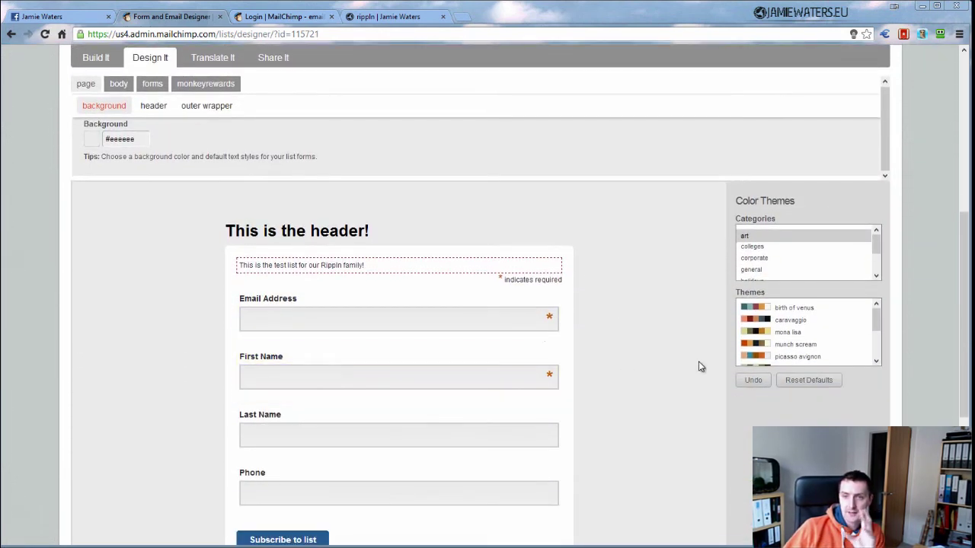
scroll(283, 284, "up", 1)
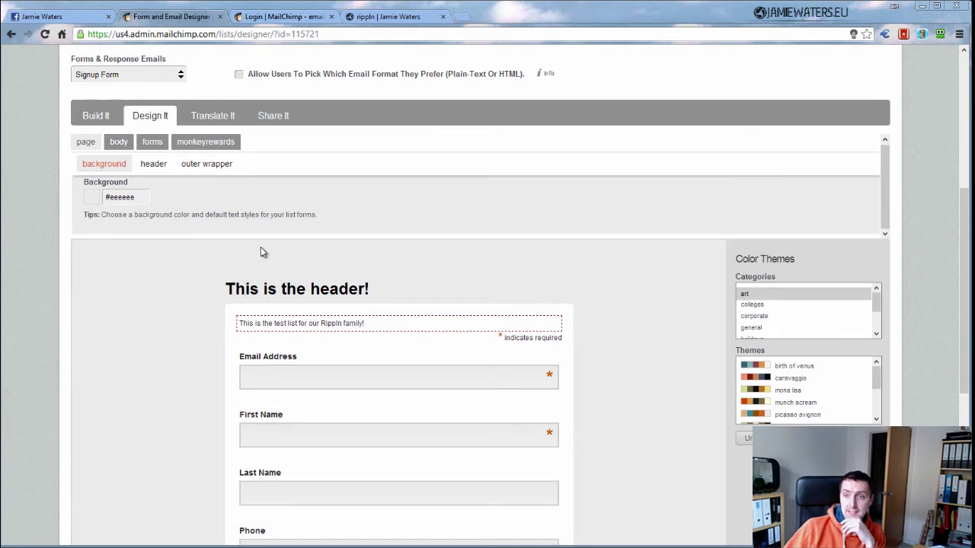
left_click(272, 117)
scroll(271, 351, "up", 3)
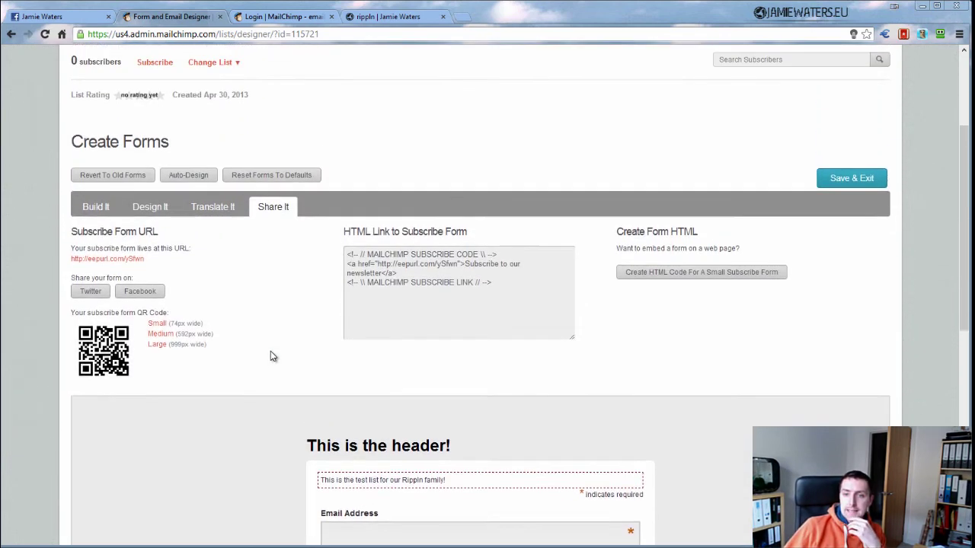
left_click_drag(145, 281, 71, 284)
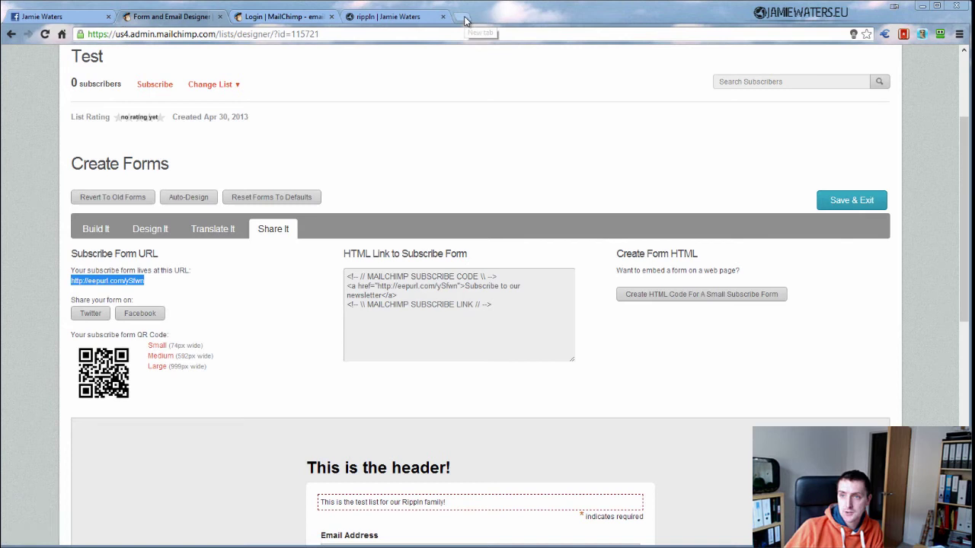
right_click(125, 282)
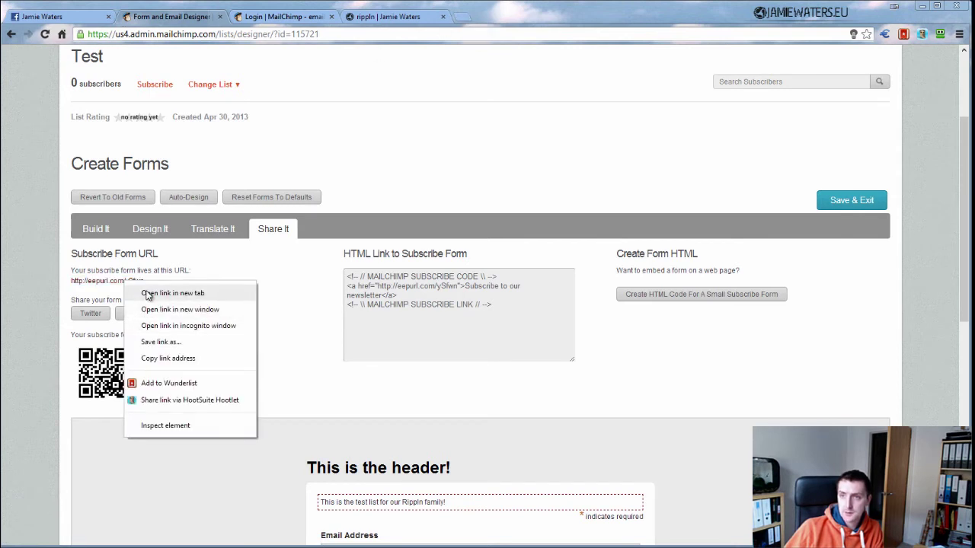
left_click(147, 294)
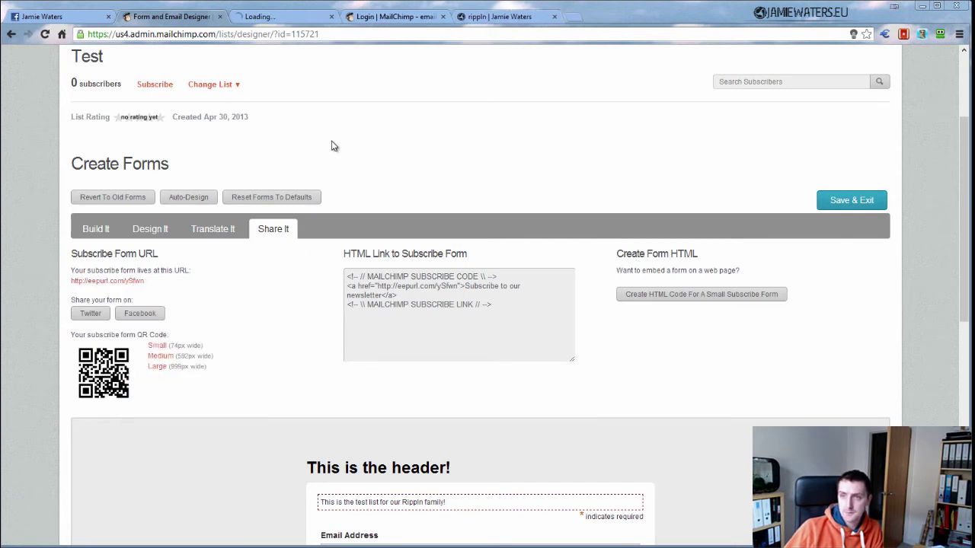
left_click(278, 16)
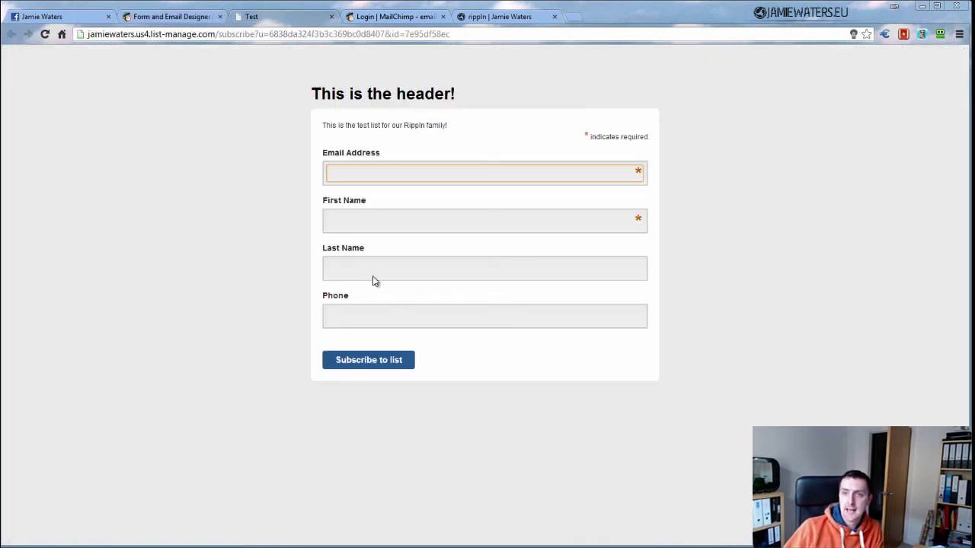
left_click(167, 17)
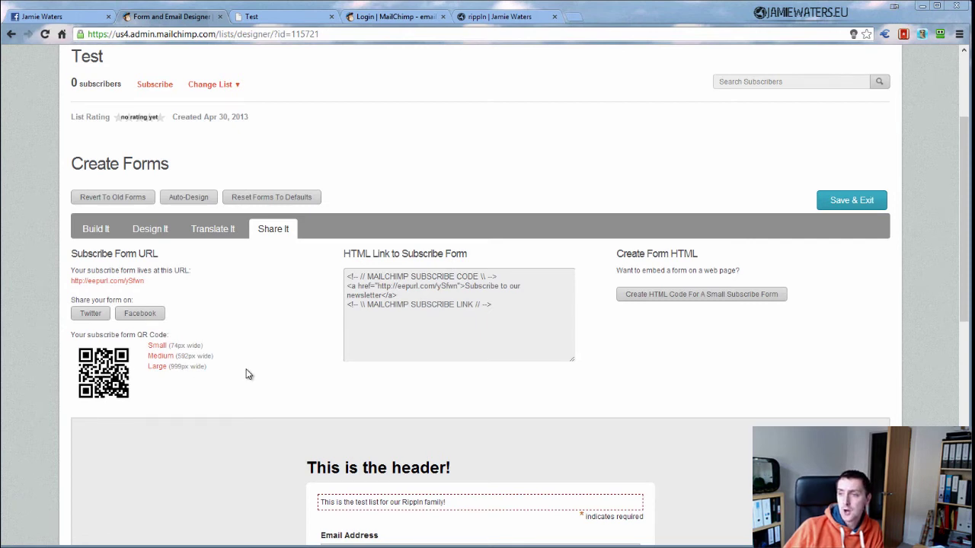
Generate Naked Form embed code for a small subscribe form and select the code
left_click_drag(618, 253, 701, 250)
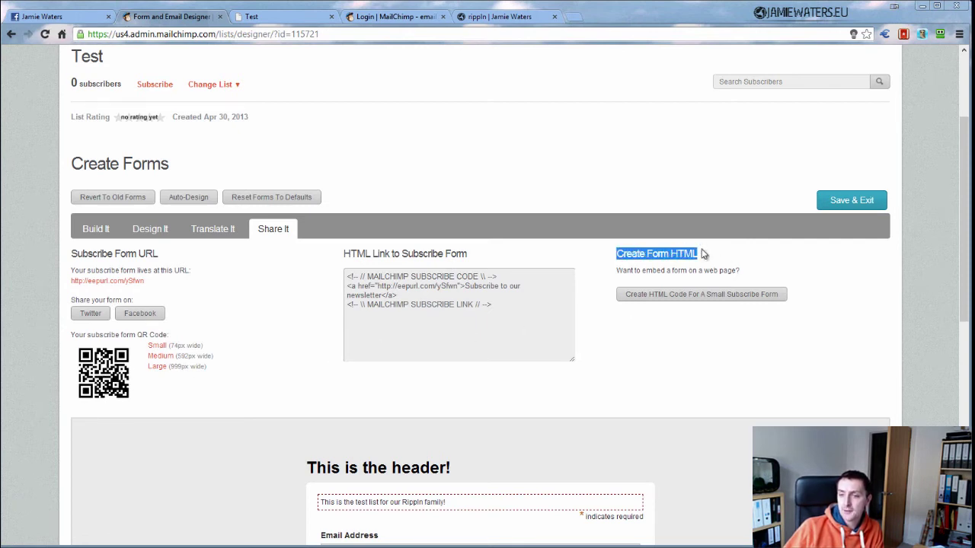
left_click(671, 298)
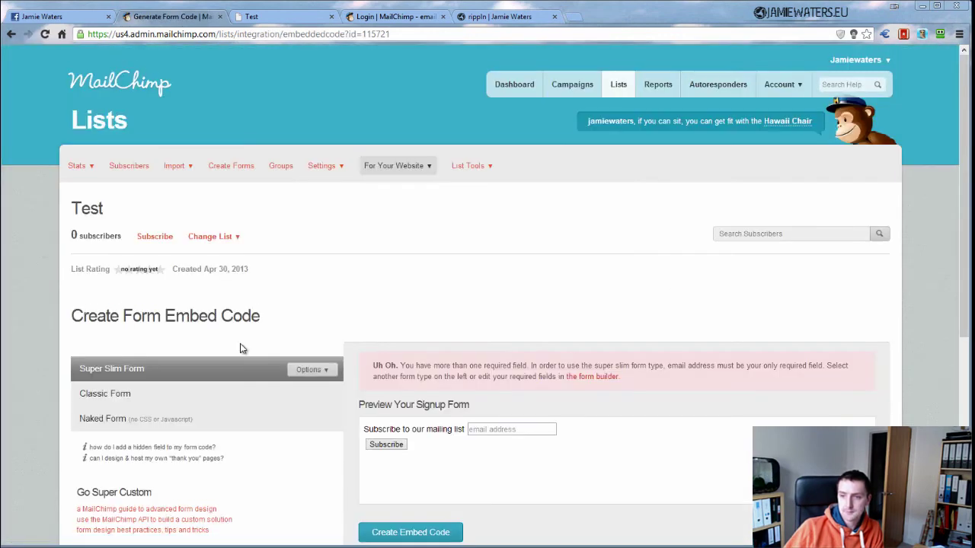
scroll(240, 349, "down", 3)
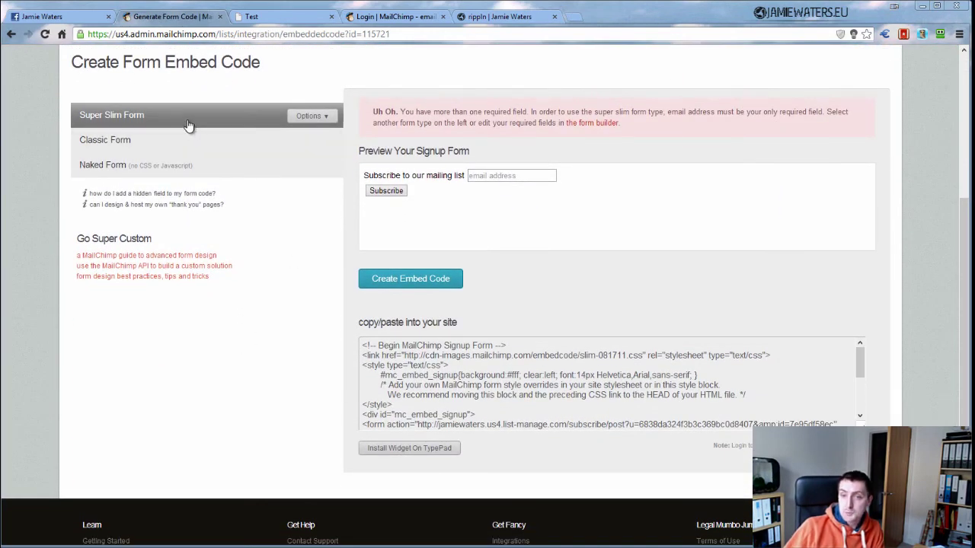
left_click(167, 143)
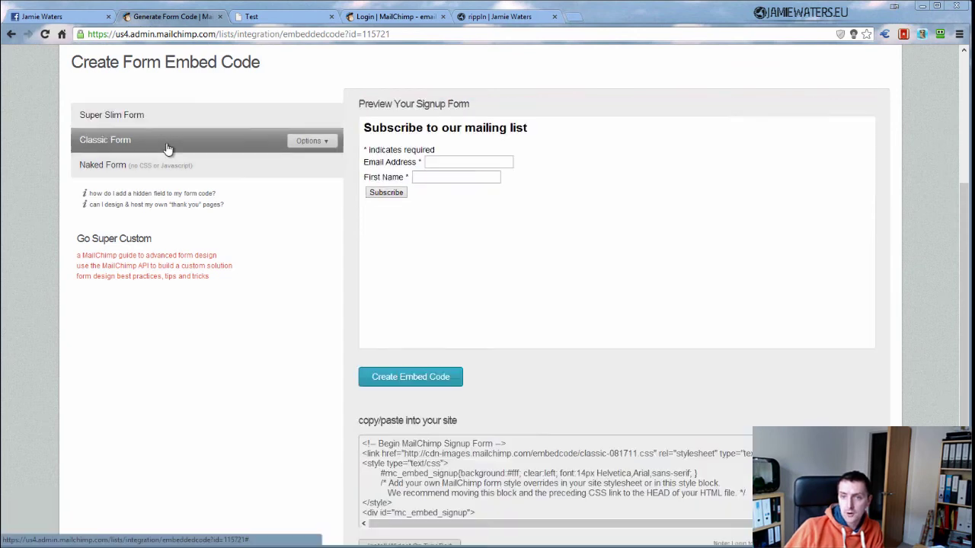
left_click(174, 167)
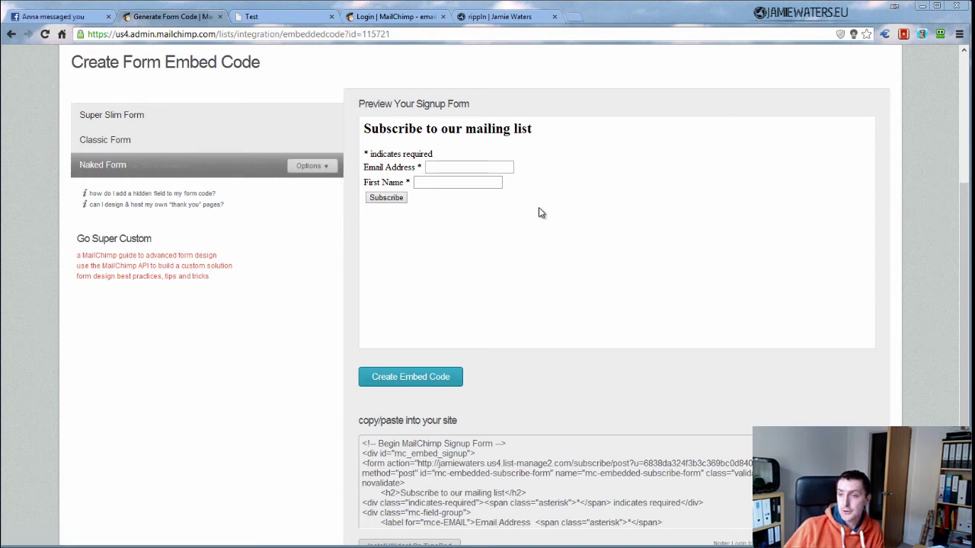
scroll(573, 330, "down", 2)
scroll(402, 380, "down", 1)
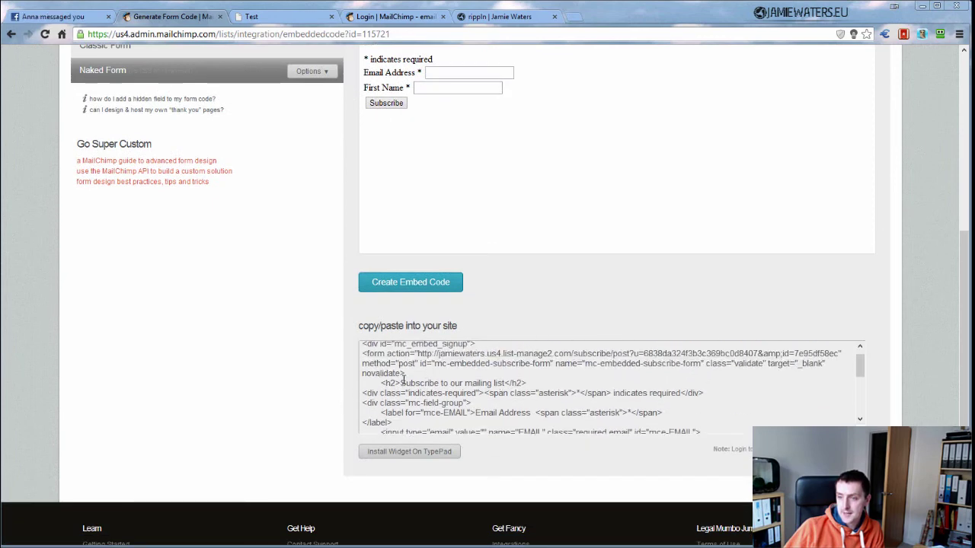
scroll(402, 378, "up", 2)
left_click_drag(361, 393, 525, 402)
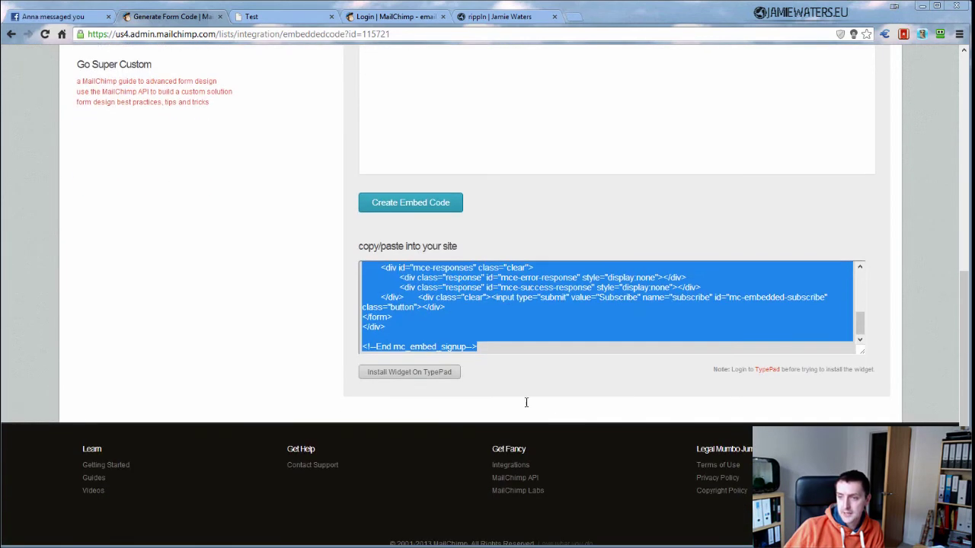
left_click(495, 352)
Return to the form designer page
scroll(541, 350, "up", 5)
scroll(259, 304, "up", 4)
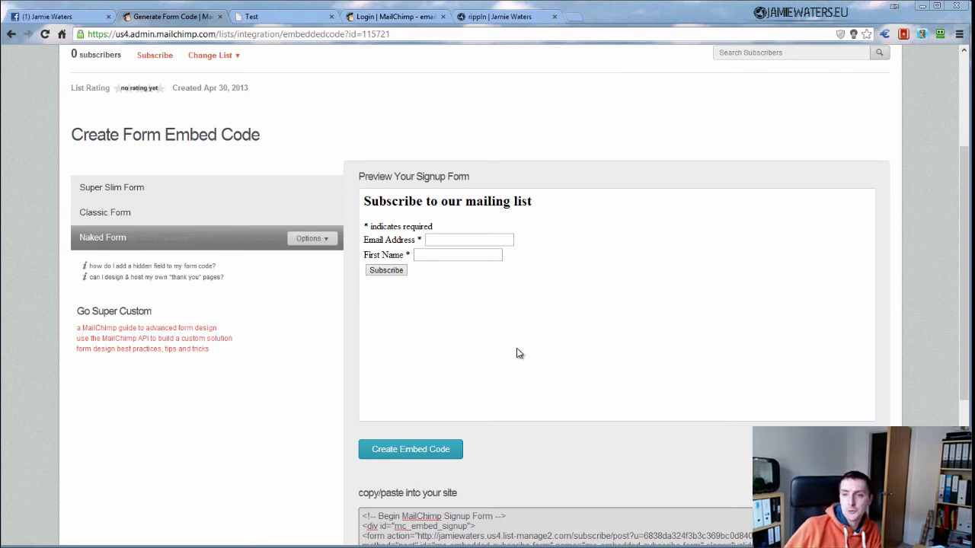
scroll(490, 310, "up", 3)
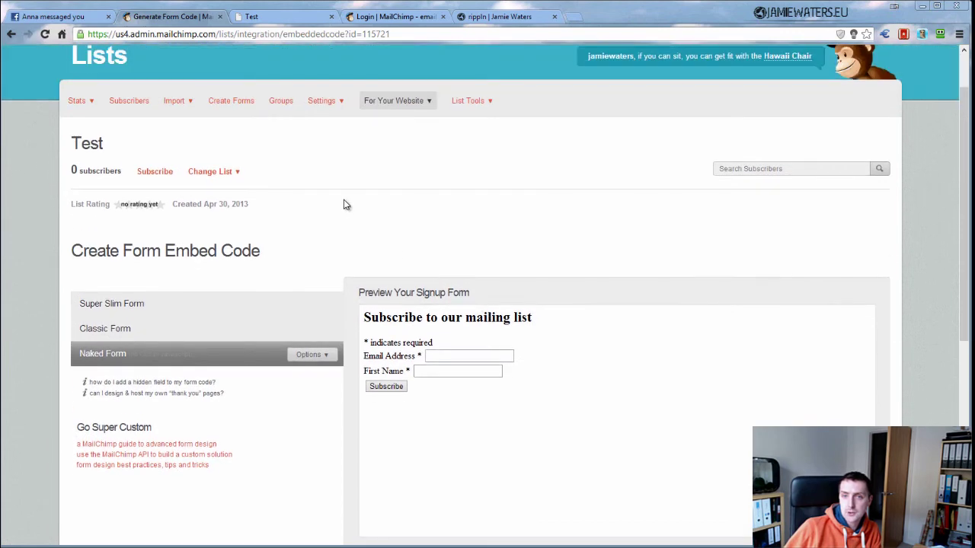
left_click(11, 35)
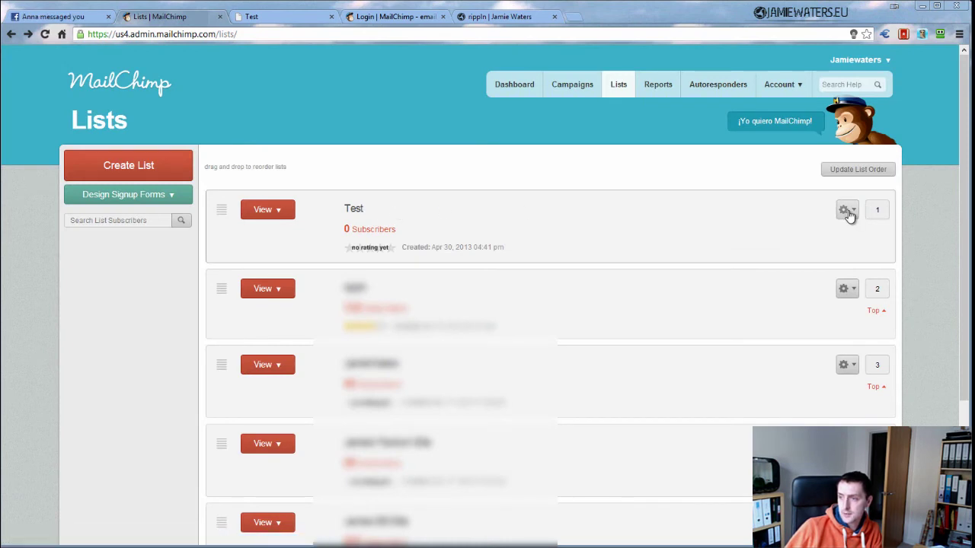
Reopen the Test list's Forms via its gear menu and select the Share It subscribe URL
left_click(847, 212)
left_click(658, 249)
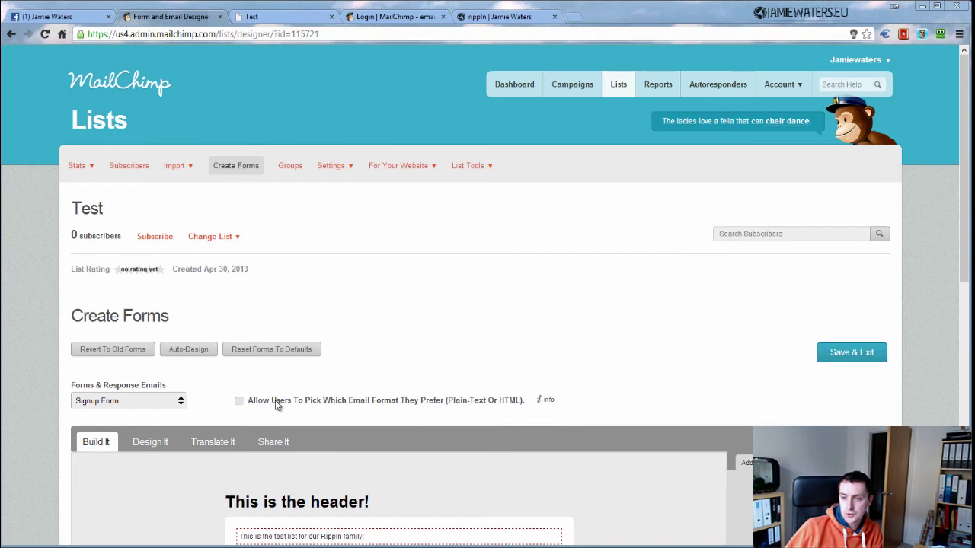
left_click(275, 443)
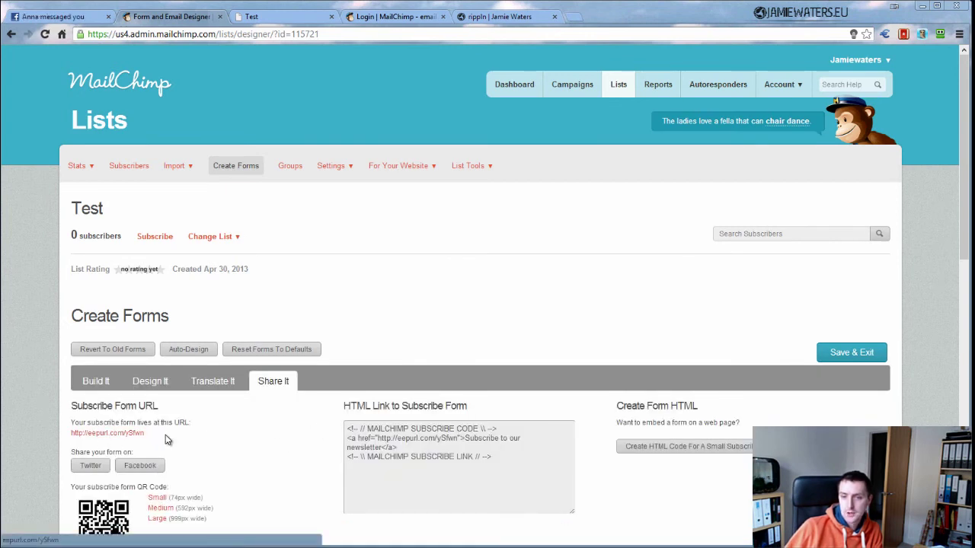
left_click_drag(169, 436, 74, 436)
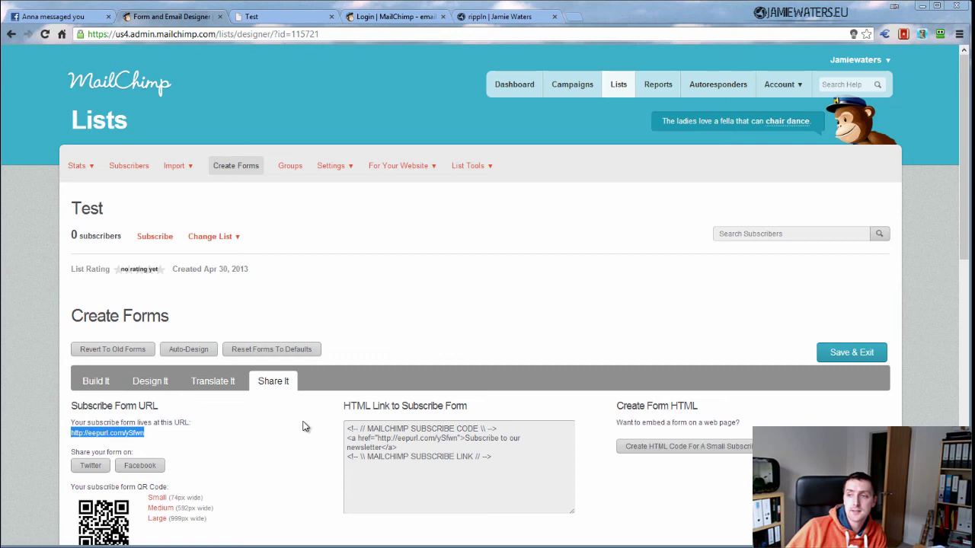
left_click(294, 444)
scroll(294, 444, "down", 3)
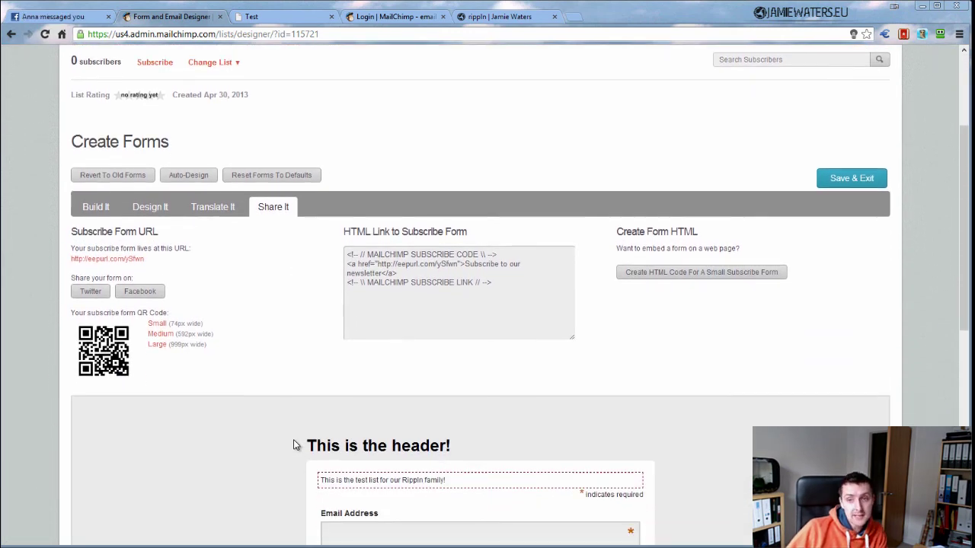
scroll(295, 445, "up", 3)
scroll(295, 445, "up", 1)
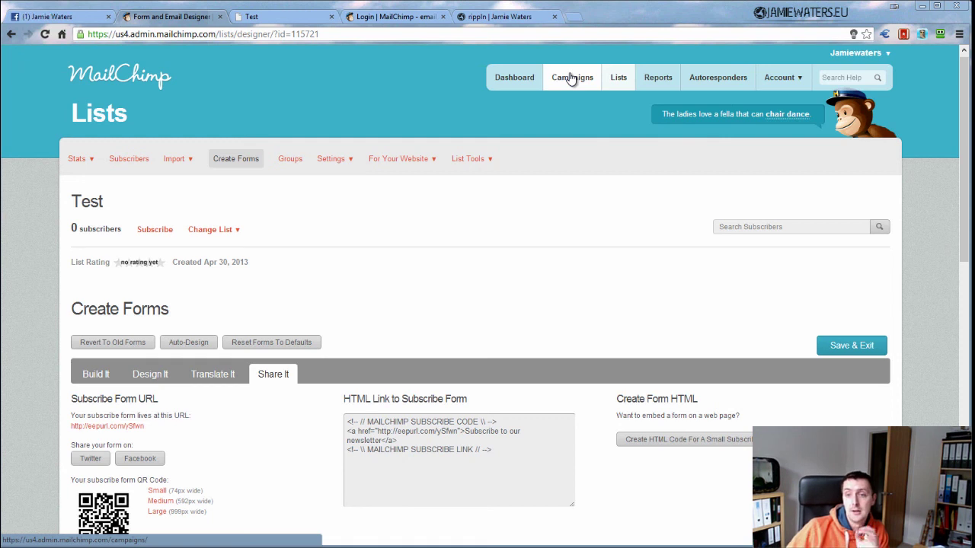
scroll(571, 79, "up", 1)
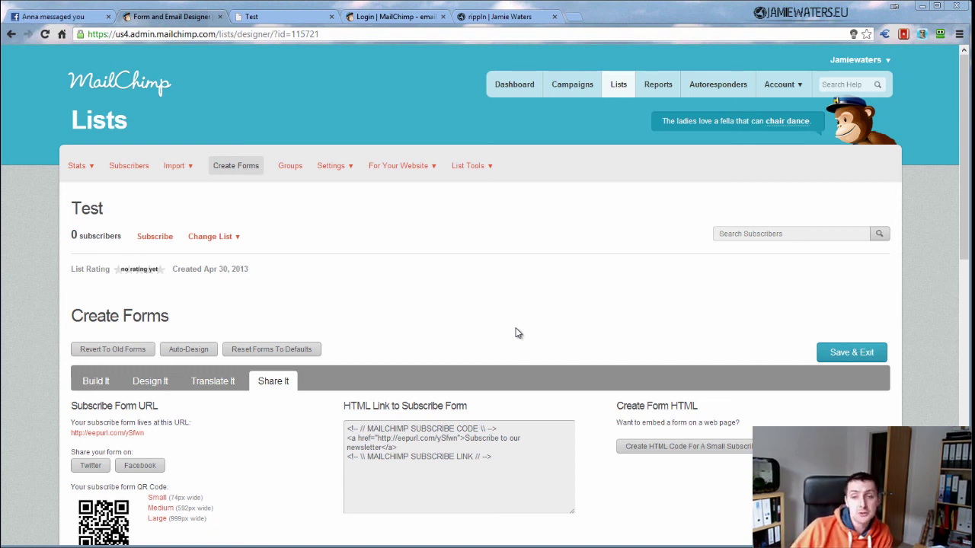
scroll(518, 333, "down", 3)
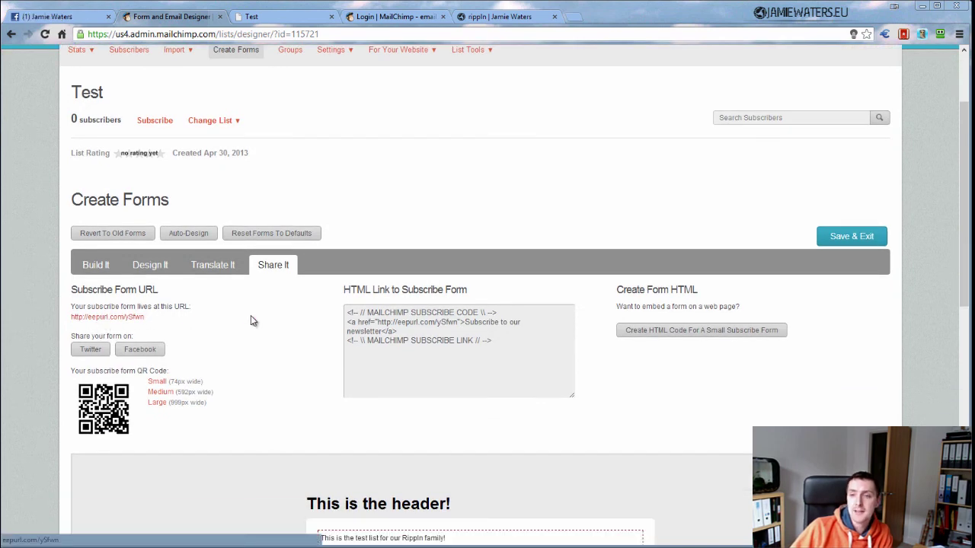
scroll(252, 320, "up", 3)
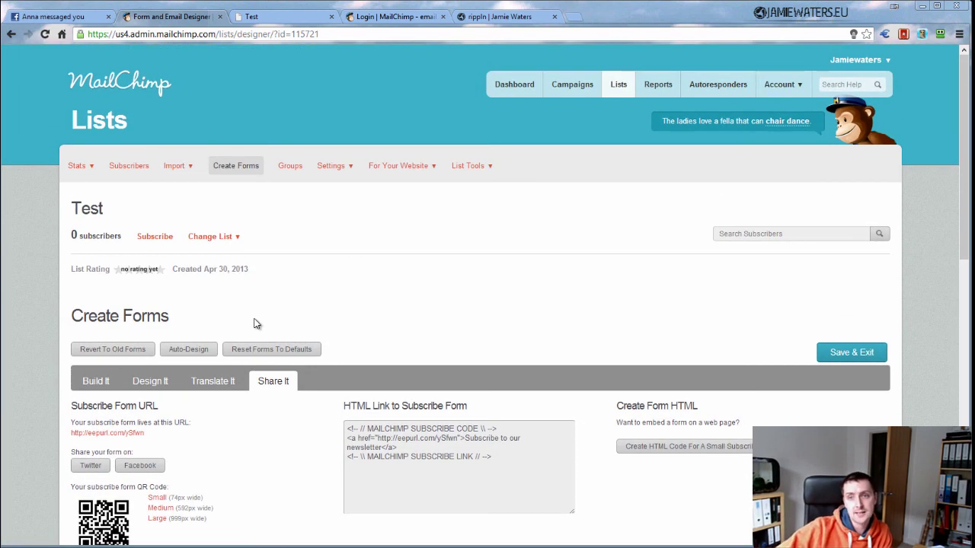